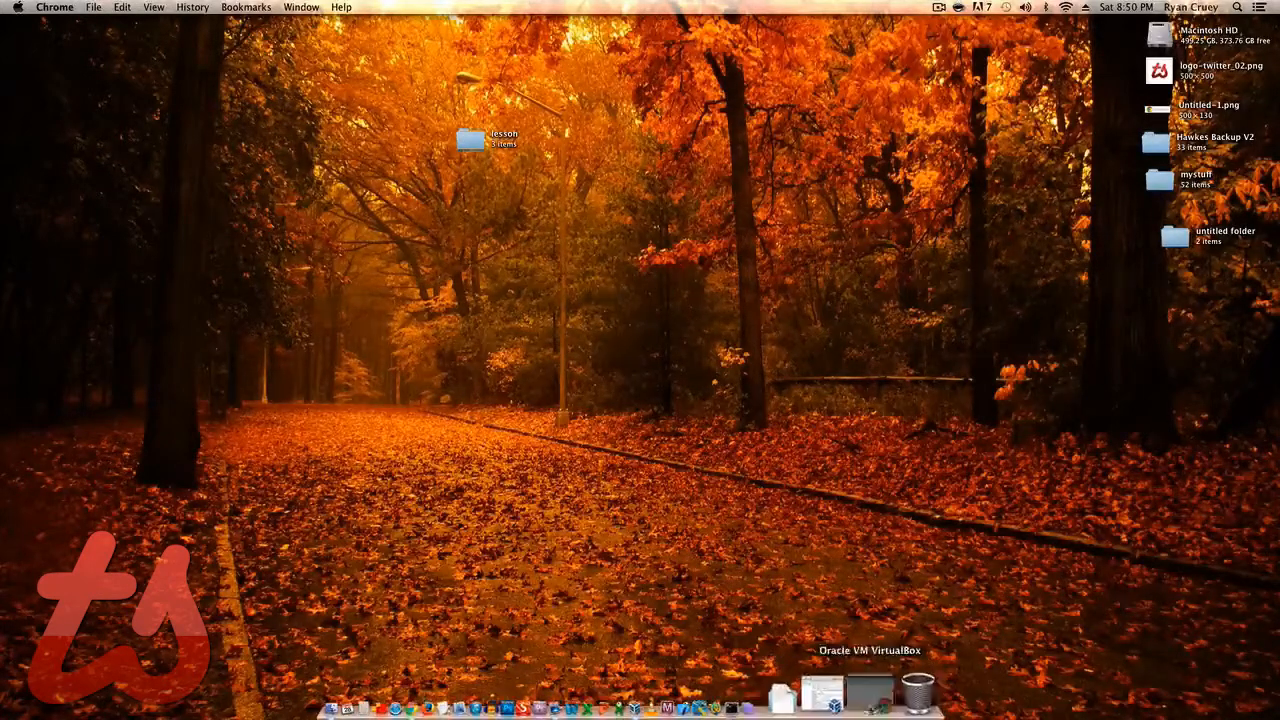
Switch to Chrome, search the web for "unbuntu" in a new tab, and open the official ubuntu.com site.
{"action": "left_click", "coordinate": [872, 692]}
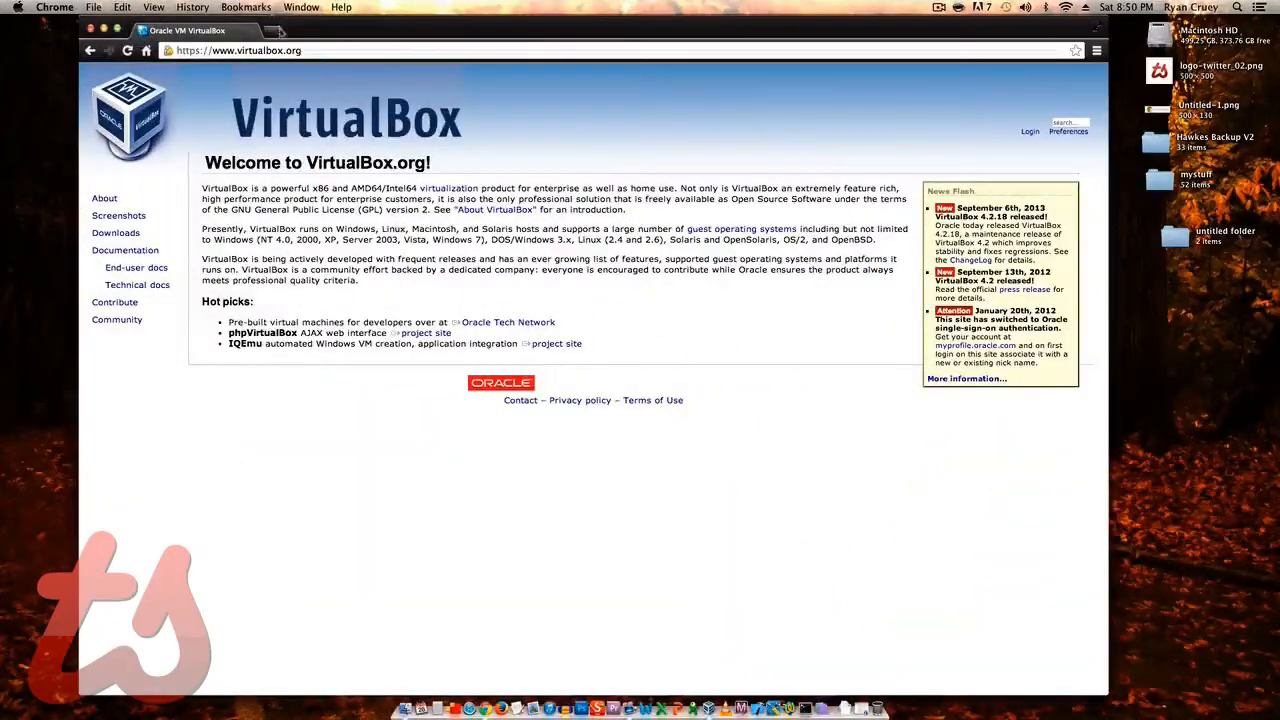
{"action": "left_click", "coordinate": [275, 31]}
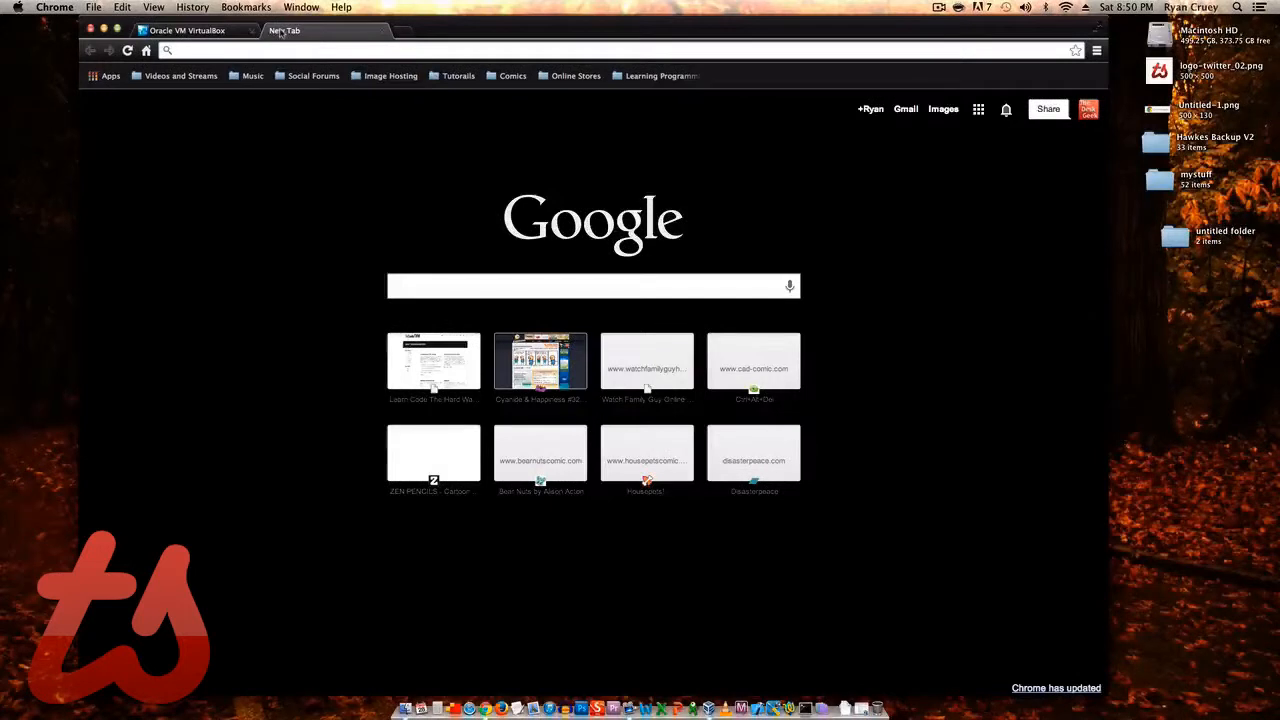
{"action": "type", "text": "unbu"}
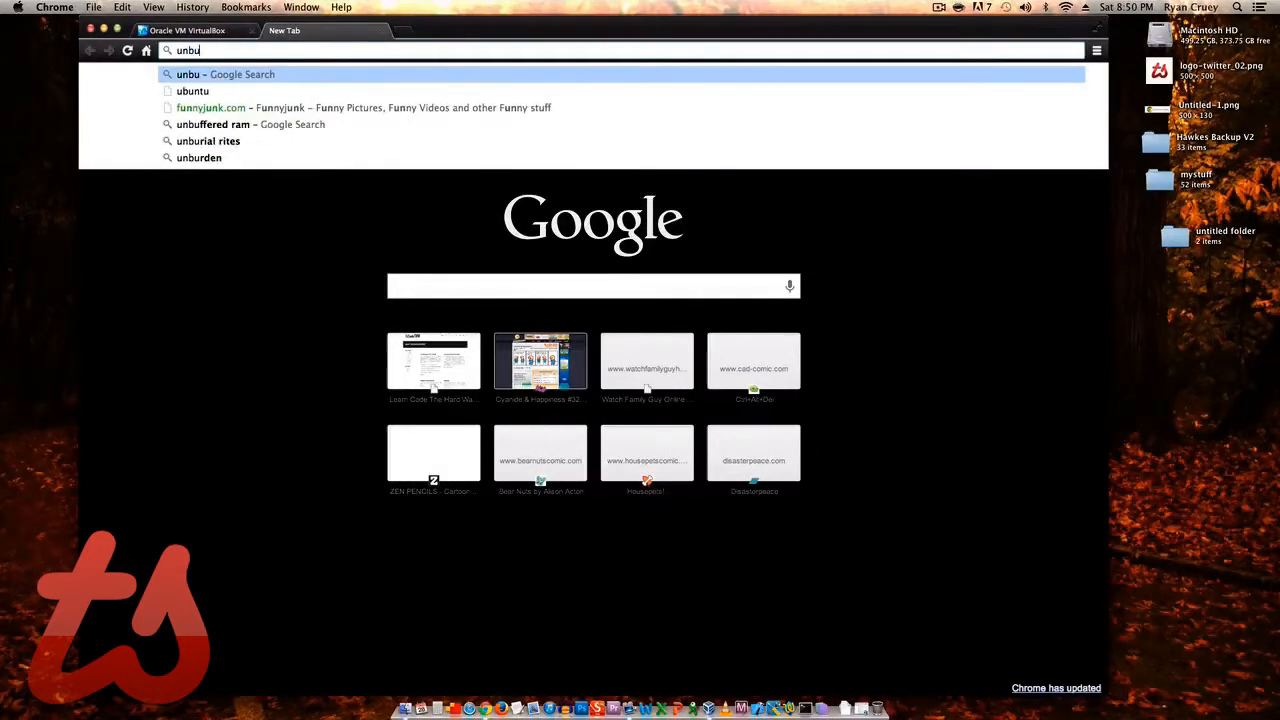
{"action": "type", "text": "ntu"}
{"action": "key", "text": "Return"}
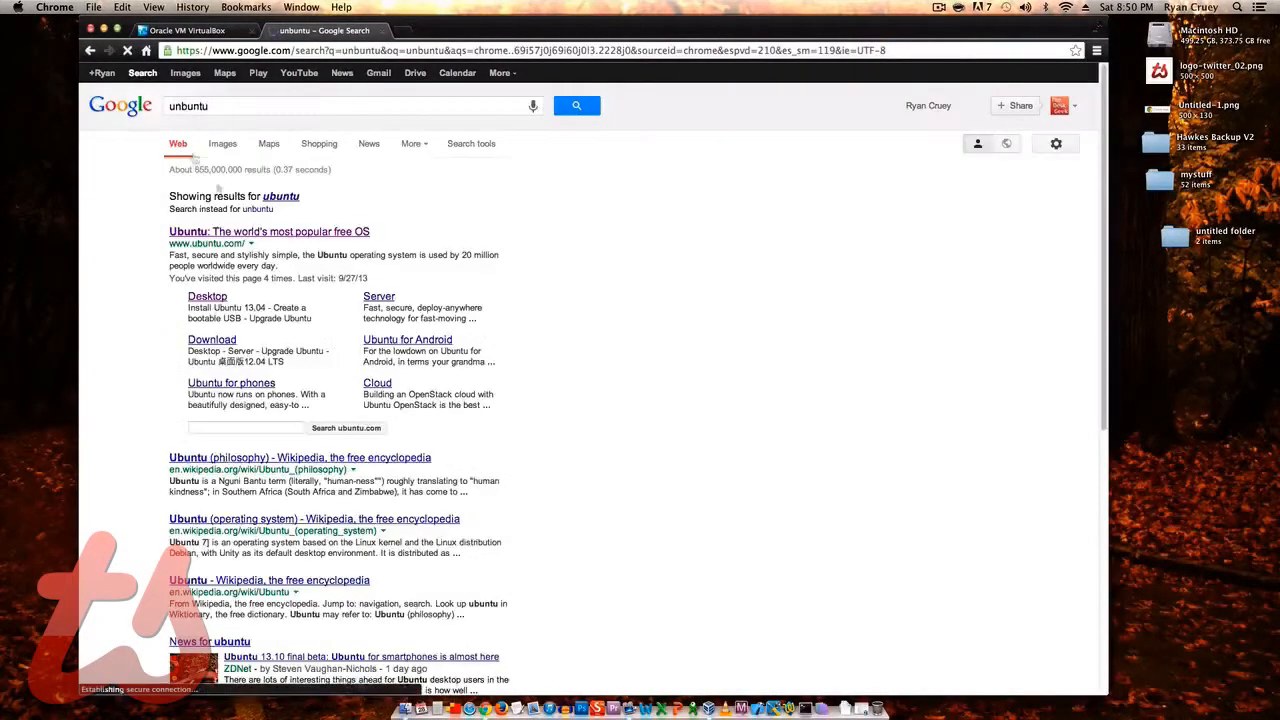
{"action": "left_click", "coordinate": [270, 233]}
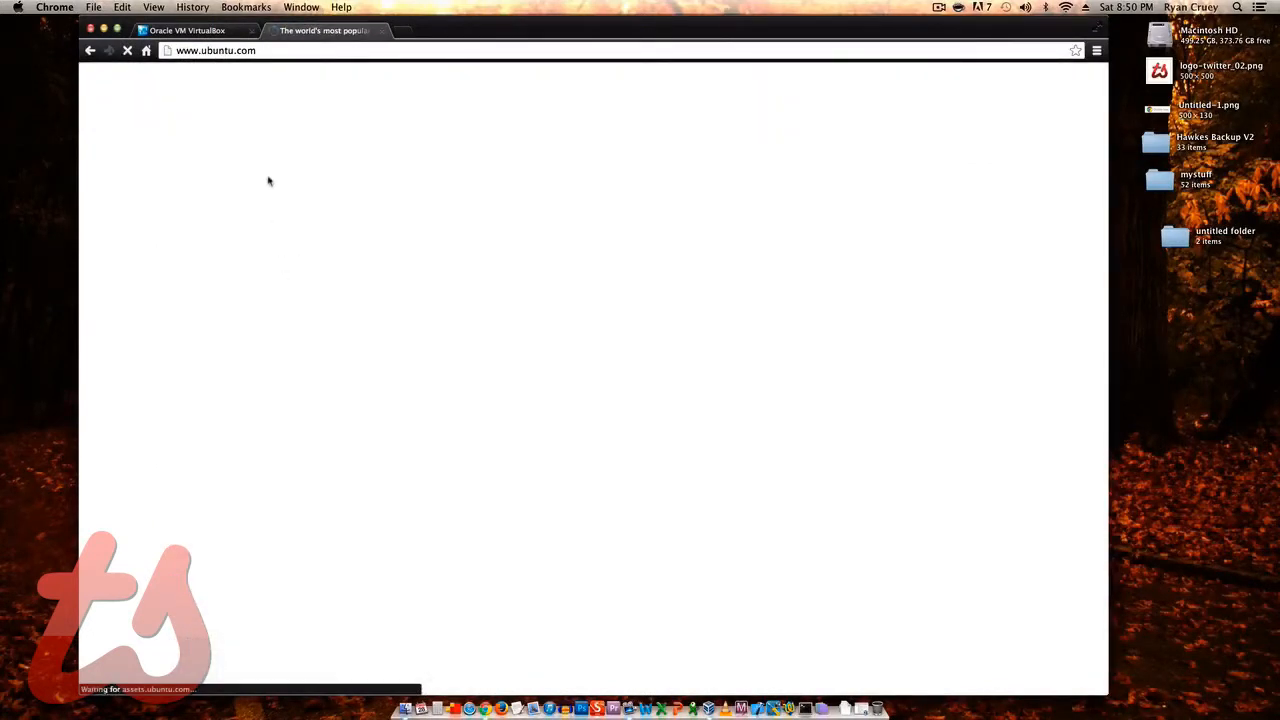
Start downloading VirtualBox 4.2.18 for OS X hosts from the VirtualBox downloads page and cancel that download.
{"action": "left_click", "coordinate": [216, 30]}
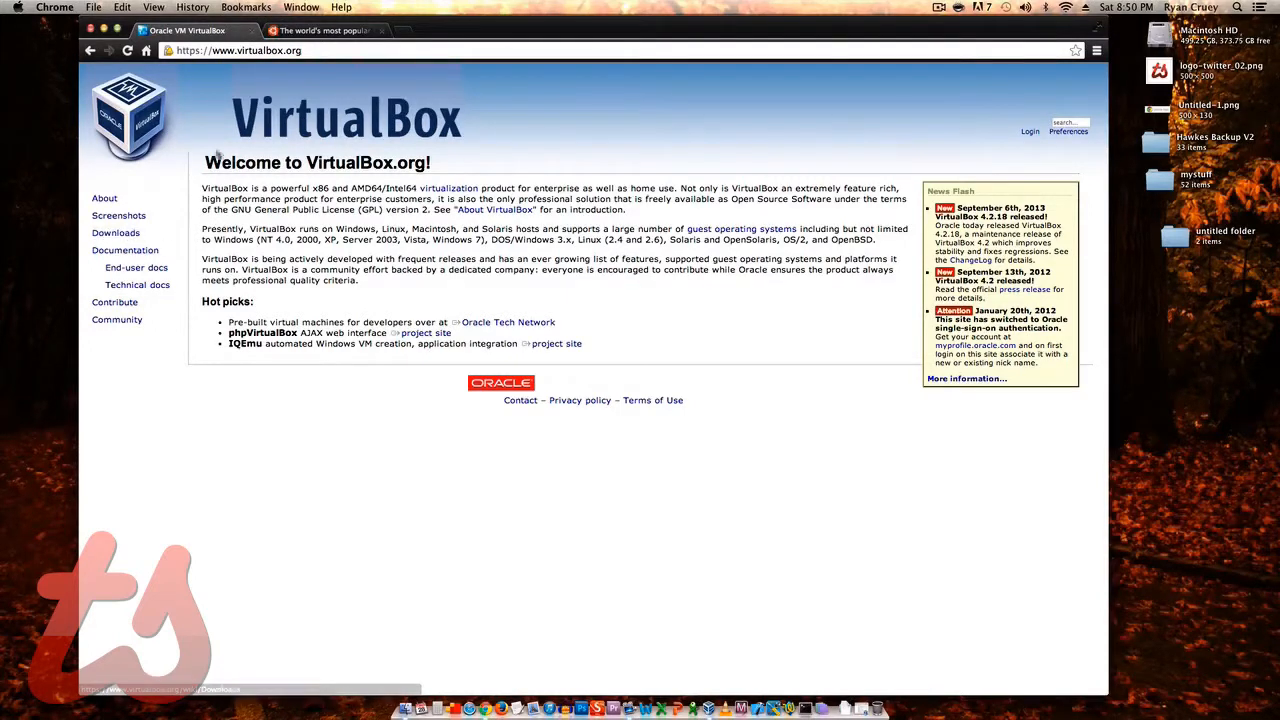
{"action": "left_click", "coordinate": [116, 232]}
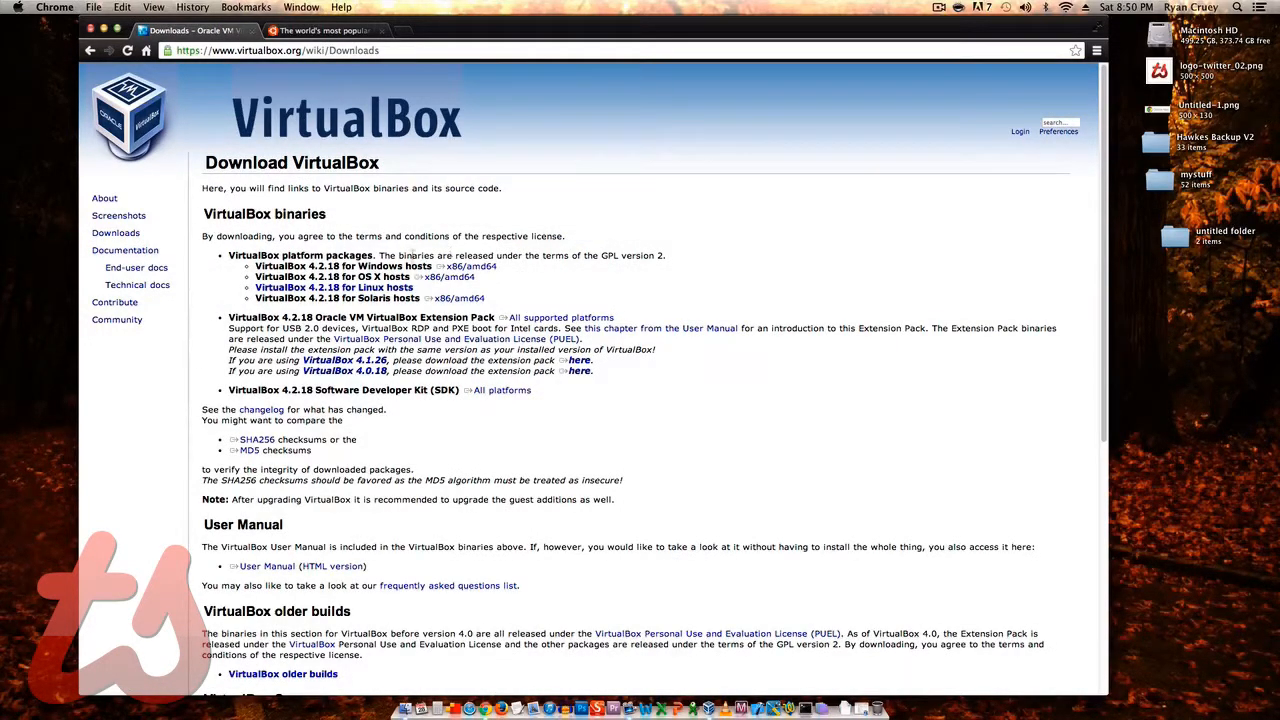
{"action": "scroll", "coordinate": [407, 259], "scroll_direction": "down", "scroll_amount": 1}
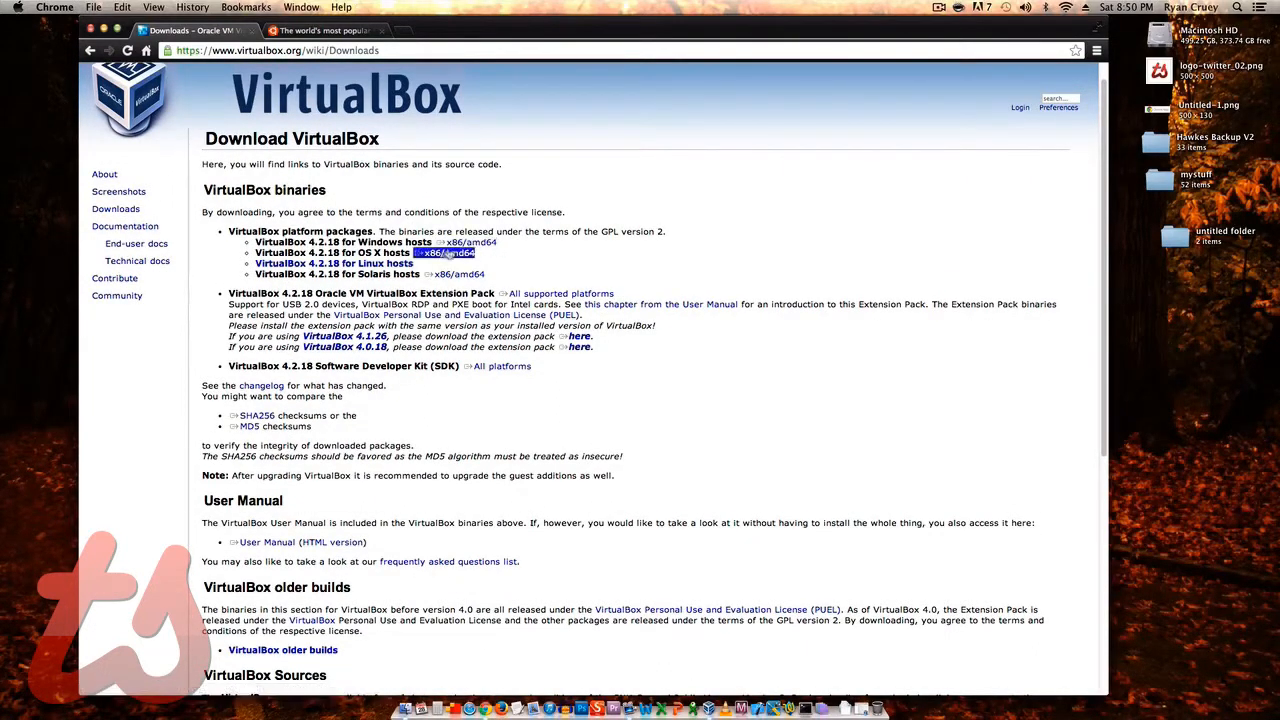
{"action": "left_click", "coordinate": [472, 256]}
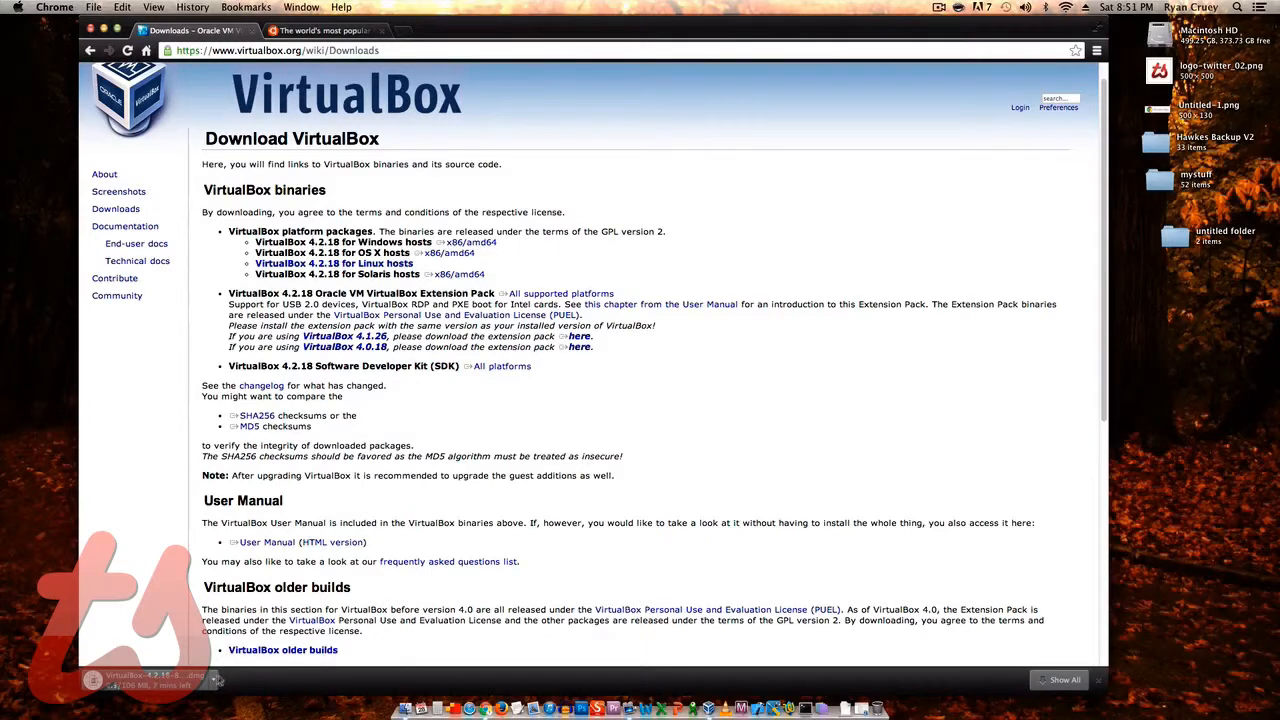
{"action": "left_click", "coordinate": [217, 680]}
{"action": "left_click", "coordinate": [245, 661]}
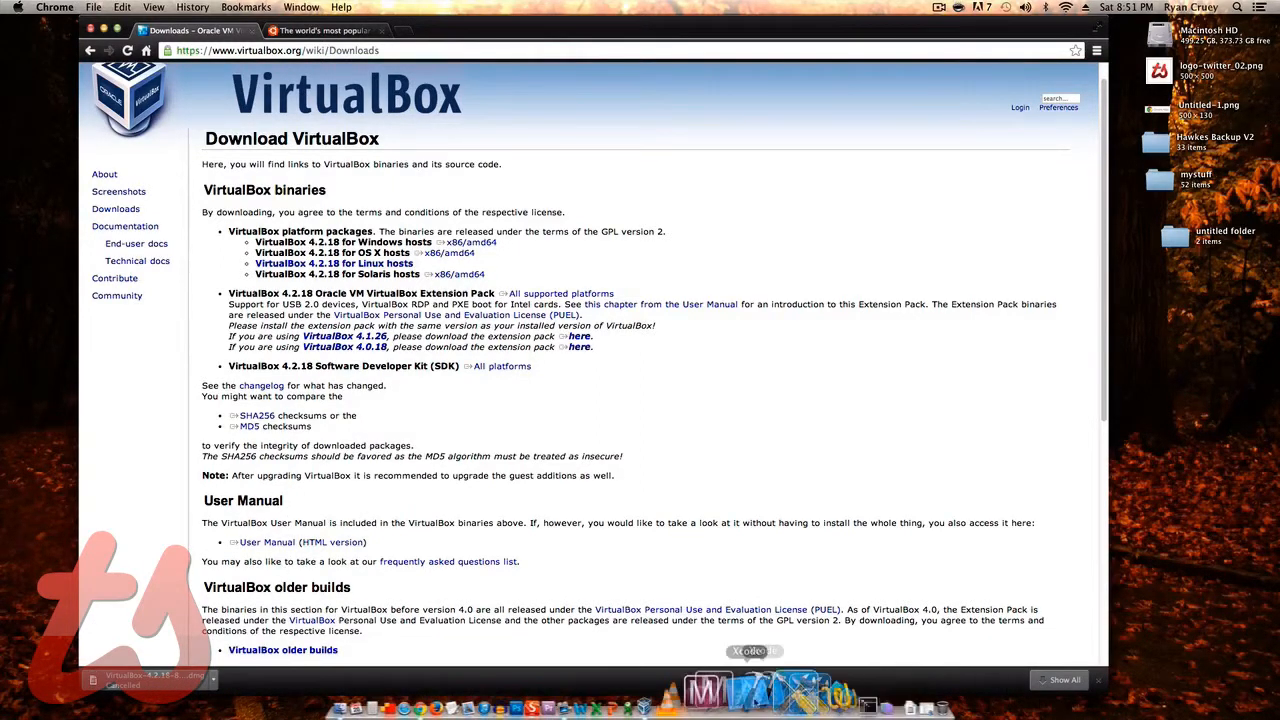
Return to the Ubuntu website and open its Ubuntu Desktop download page.
{"action": "left_click", "coordinate": [692, 690]}
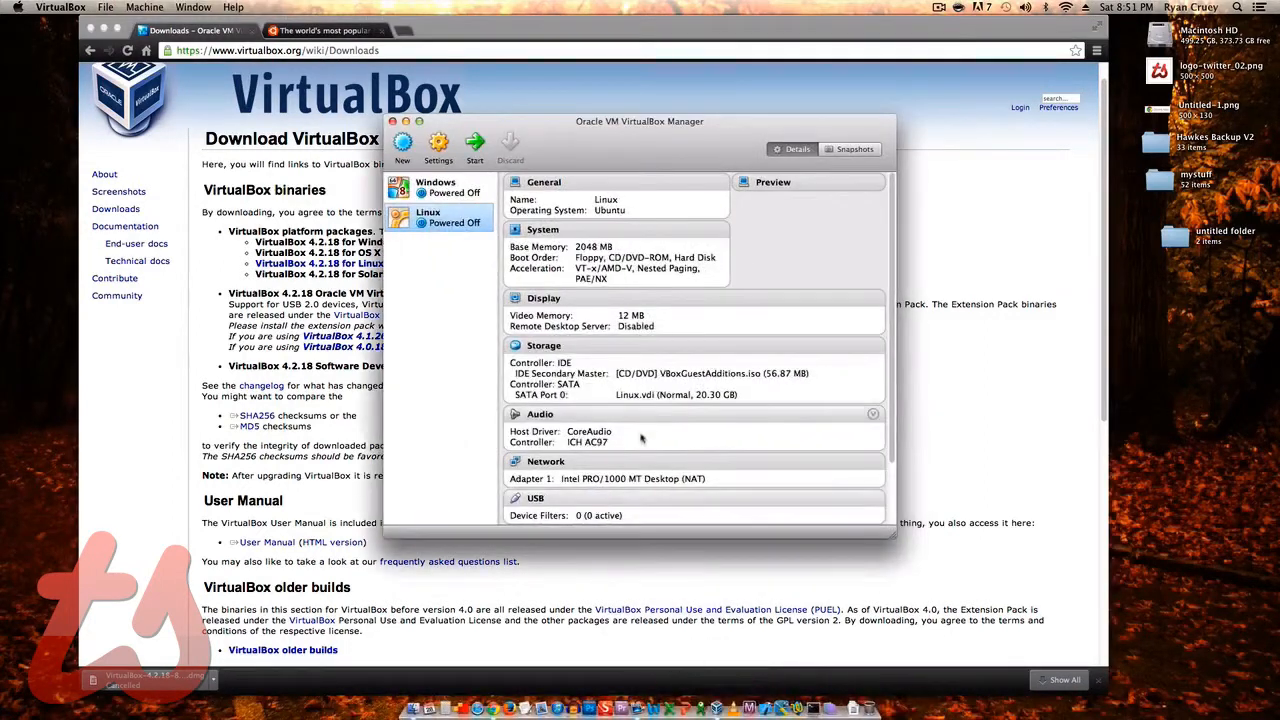
{"action": "left_click", "coordinate": [345, 34]}
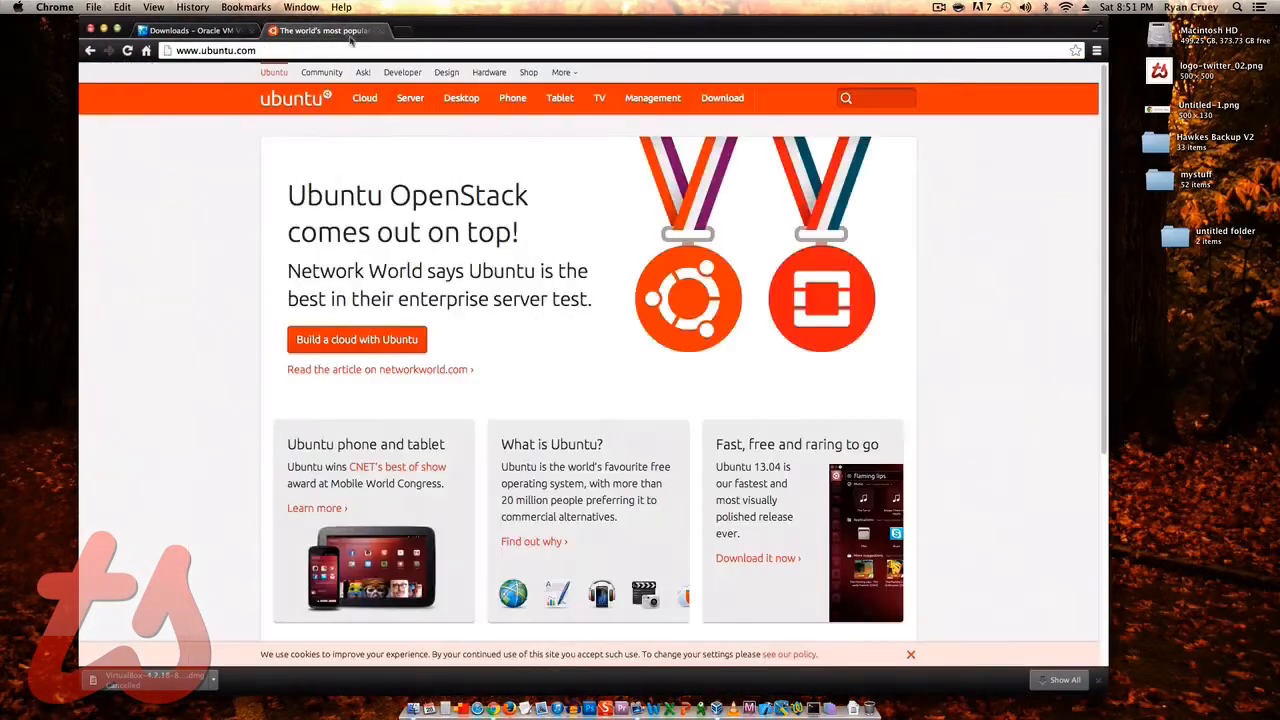
{"action": "left_click", "coordinate": [455, 100]}
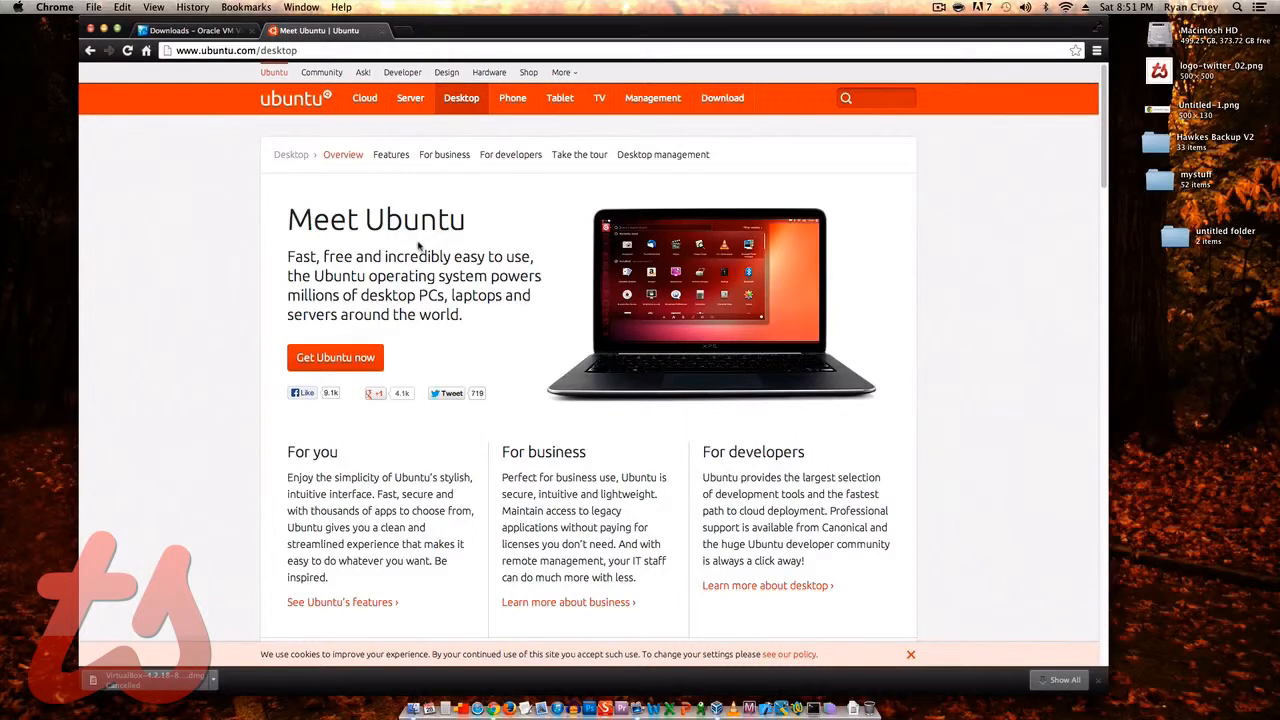
{"action": "left_click", "coordinate": [383, 346]}
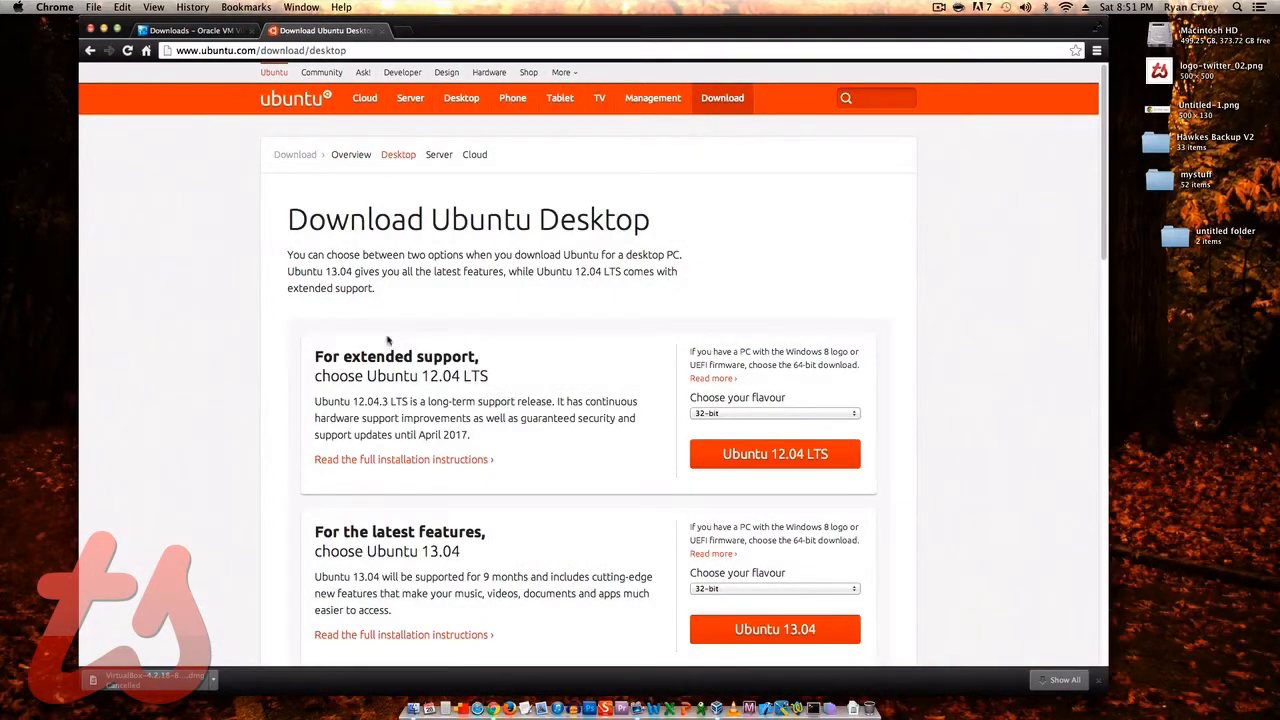
{"action": "scroll", "coordinate": [398, 347], "scroll_direction": "down", "scroll_amount": 3}
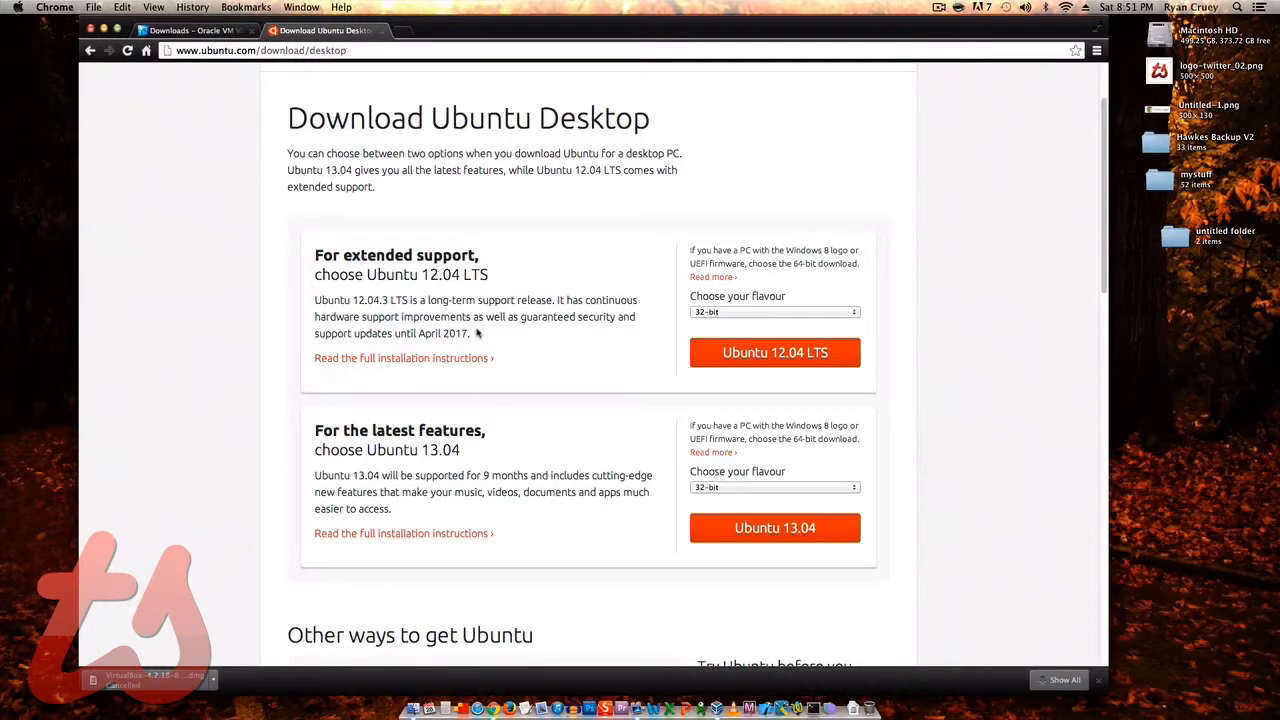
Start downloading the 32-bit Ubuntu 12.04 LTS without contributing and cancel that download.
{"action": "left_click", "coordinate": [771, 312]}
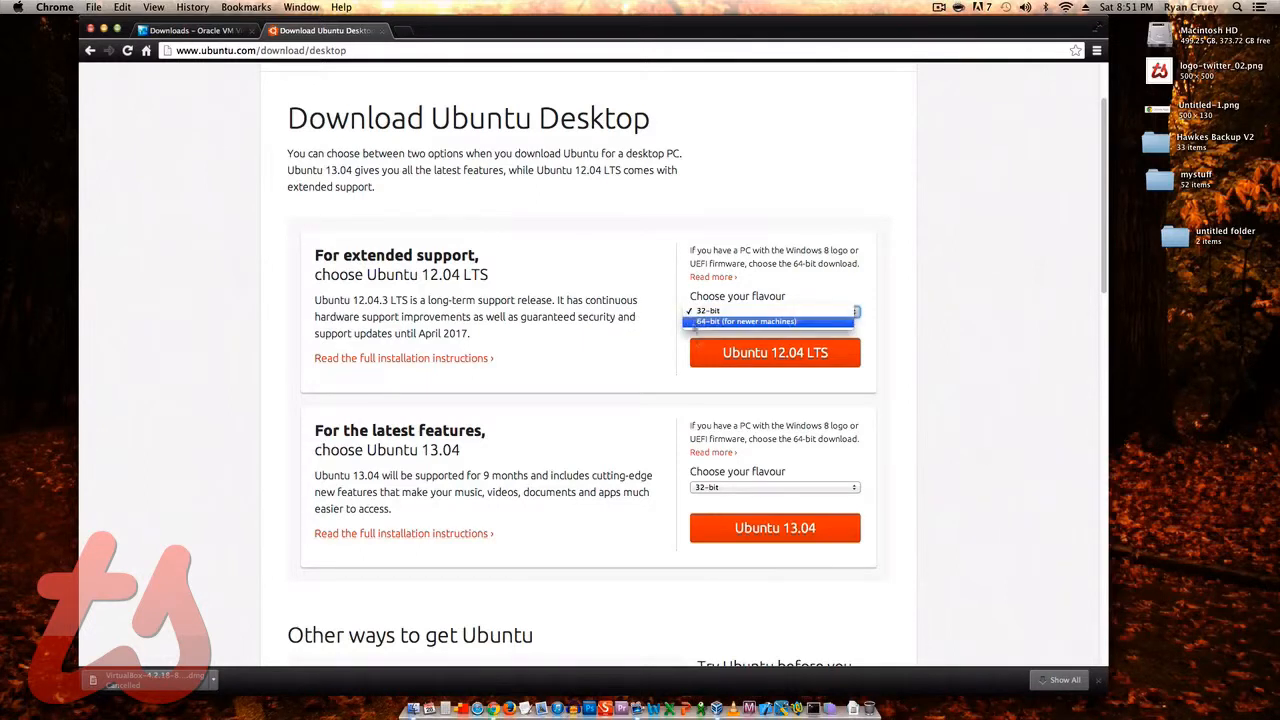
{"action": "left_click", "coordinate": [742, 311]}
{"action": "left_click", "coordinate": [764, 356]}
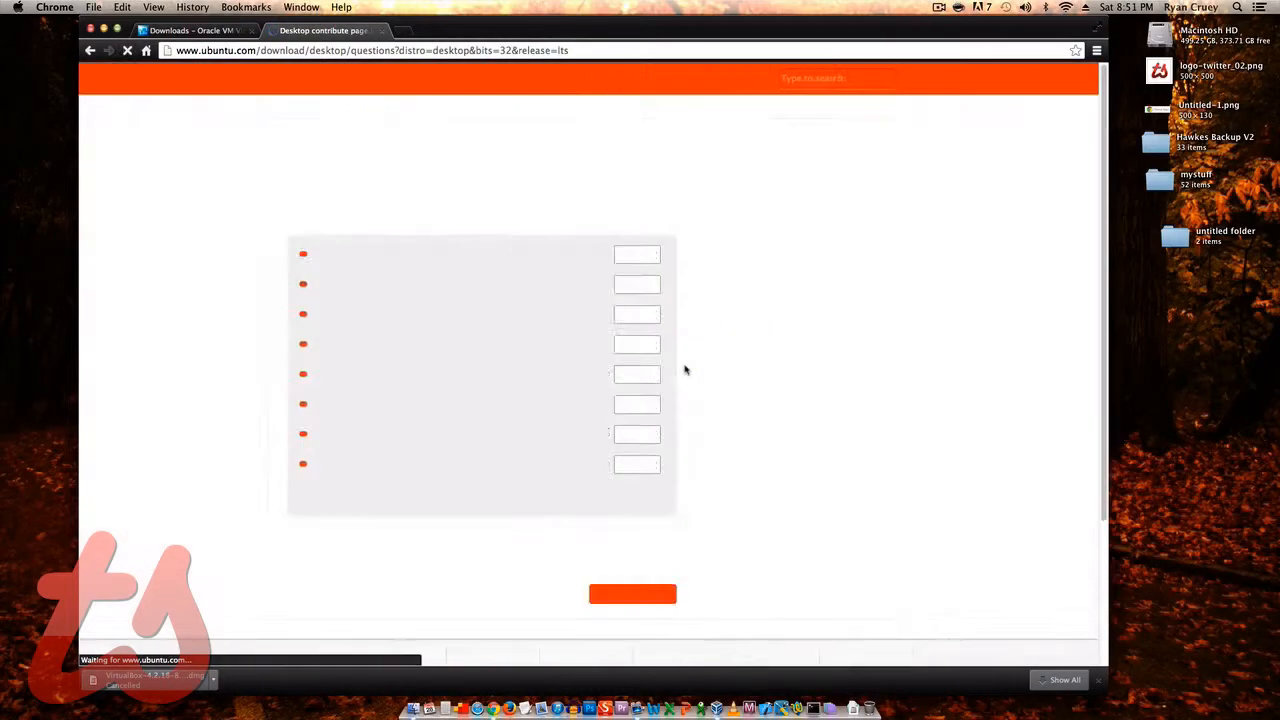
{"action": "scroll", "coordinate": [685, 370], "scroll_direction": "down", "scroll_amount": 2}
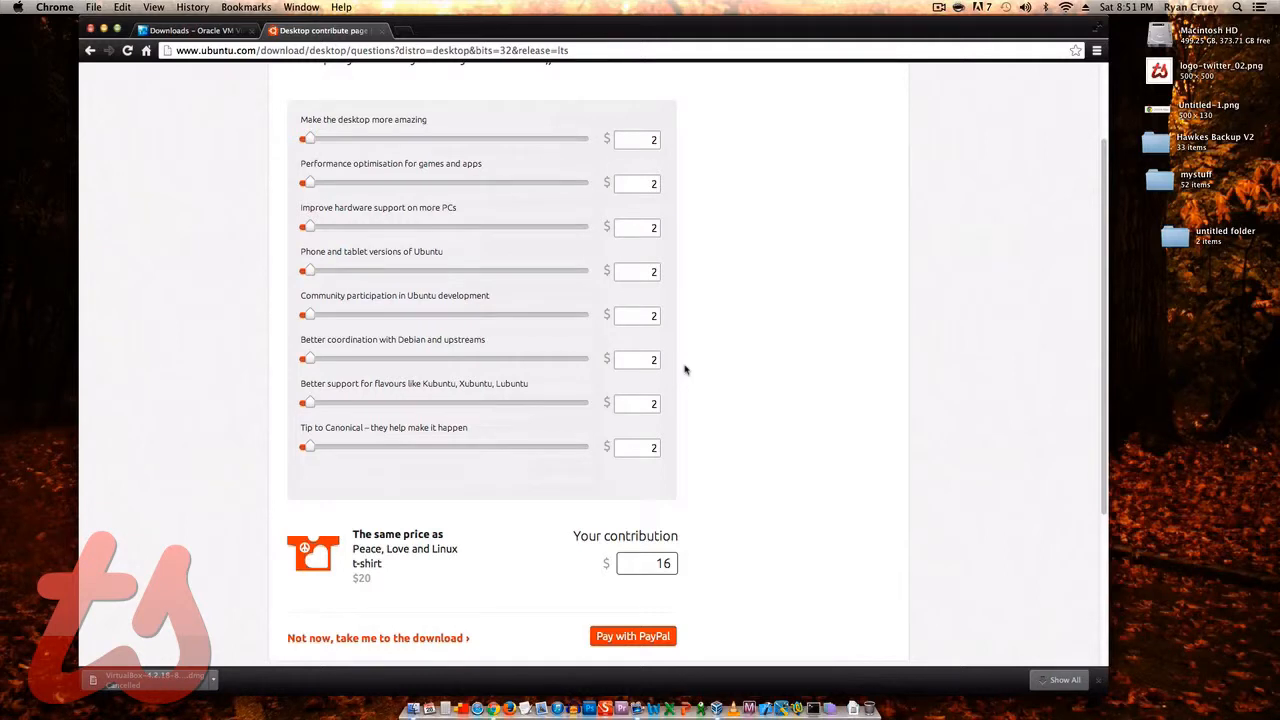
{"action": "scroll", "coordinate": [686, 380], "scroll_direction": "down", "scroll_amount": 1}
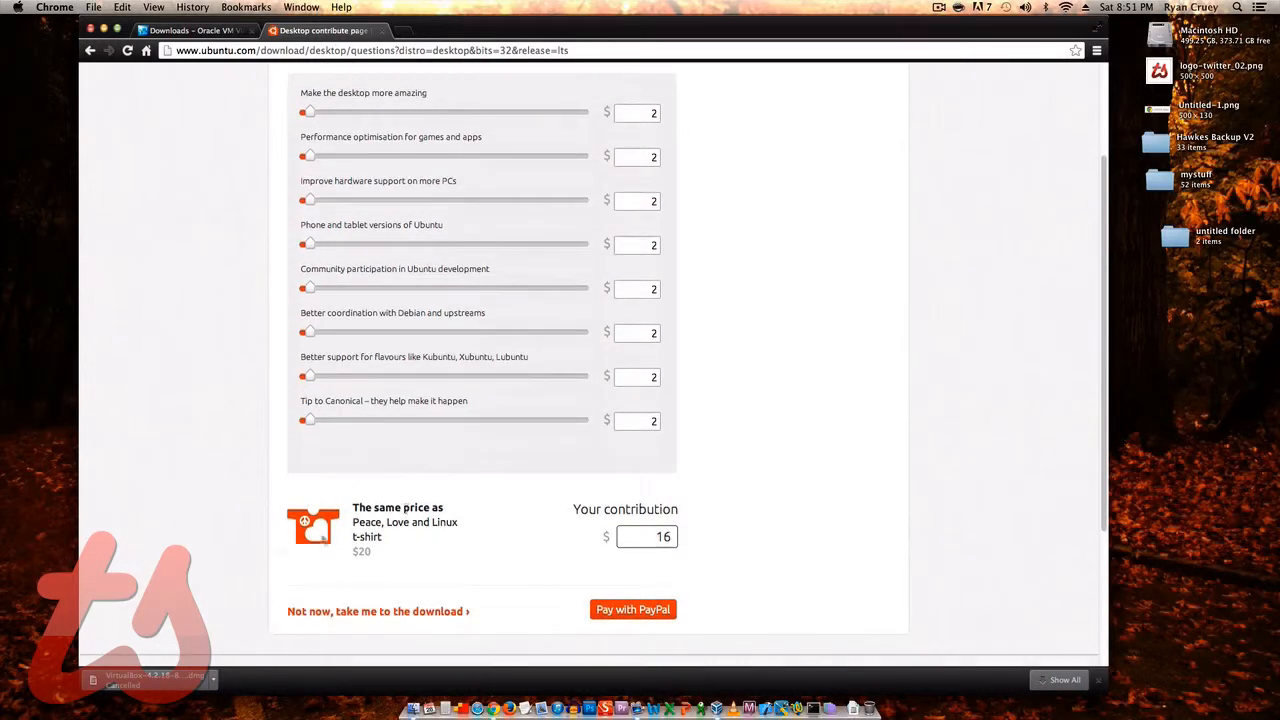
{"action": "left_click", "coordinate": [439, 611]}
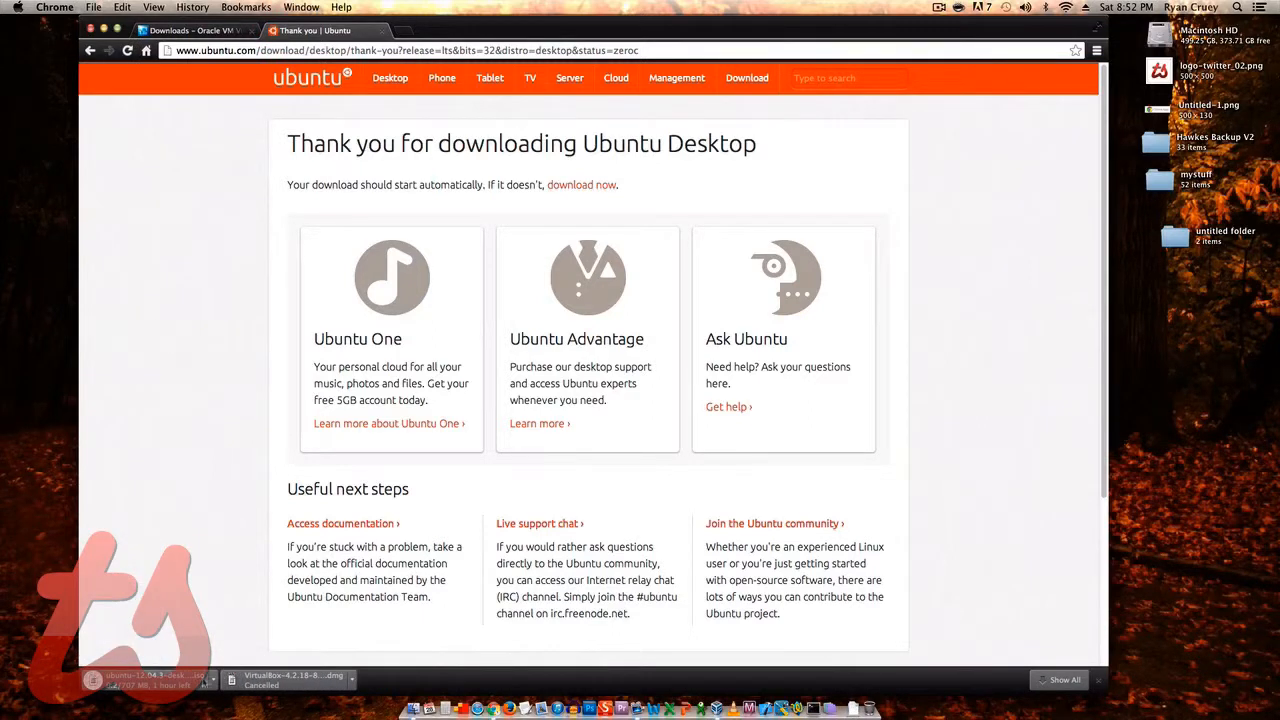
{"action": "left_click", "coordinate": [214, 680]}
{"action": "left_click", "coordinate": [228, 684]}
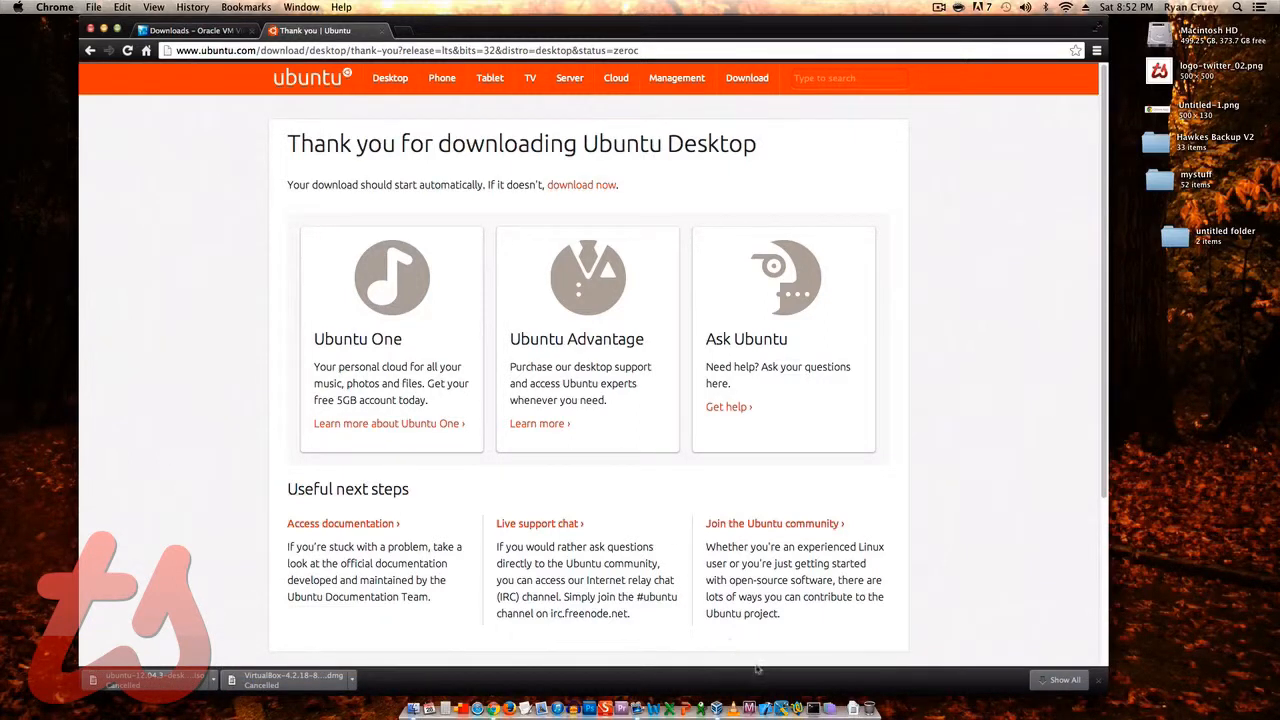
Switch to VirtualBox and begin a new virtual machine named "Linux 2" with type Linux and version Ubuntu.
{"action": "key", "text": "super+Tab"}
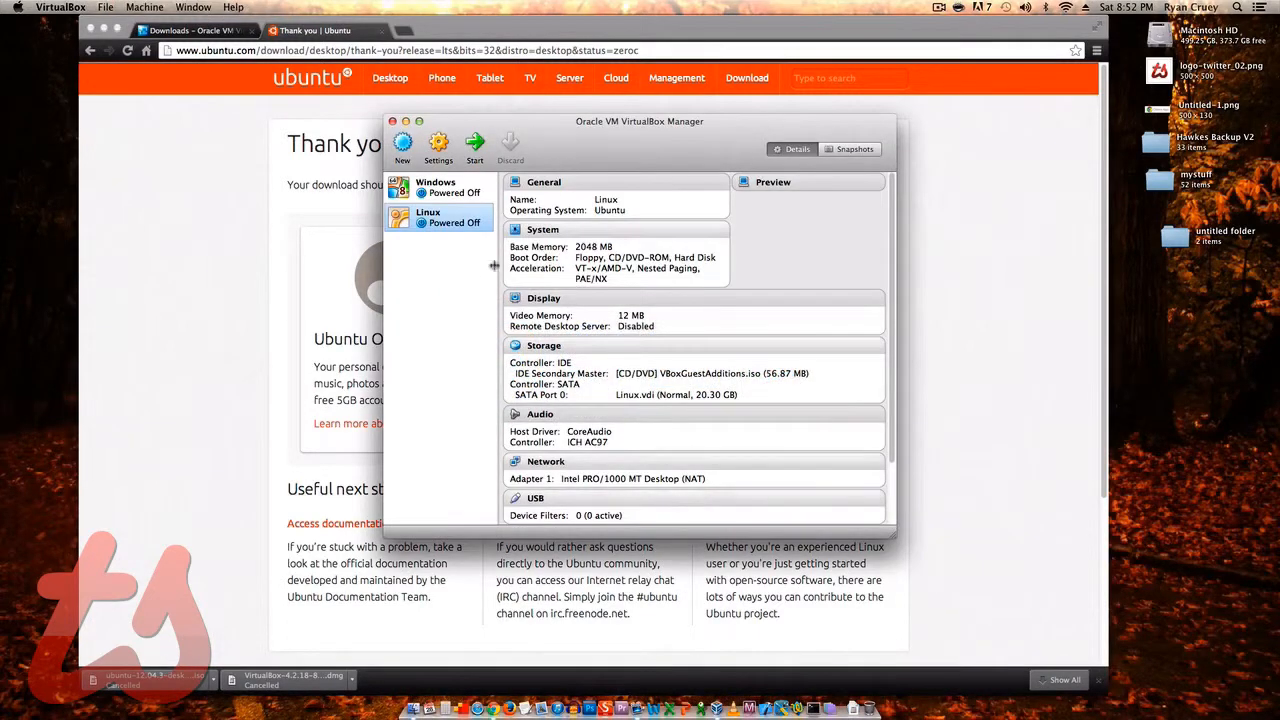
{"action": "left_click", "coordinate": [402, 145]}
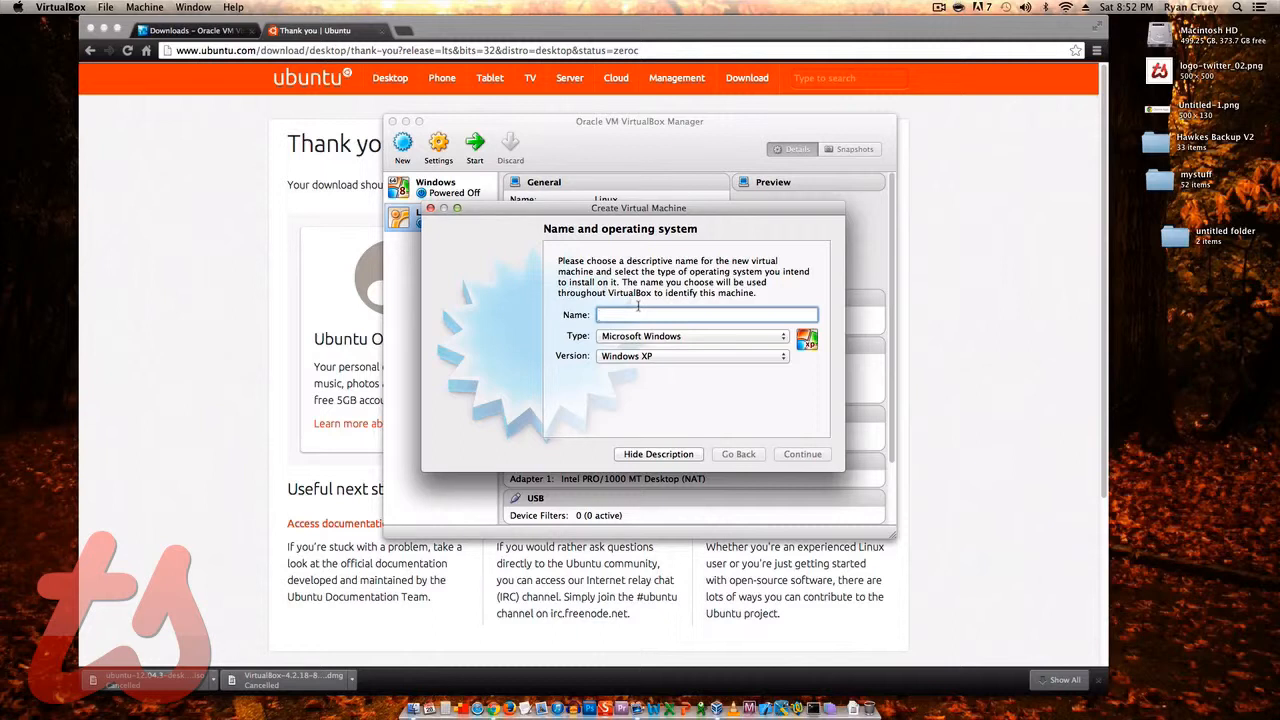
{"action": "type", "text": "Linux 2"}
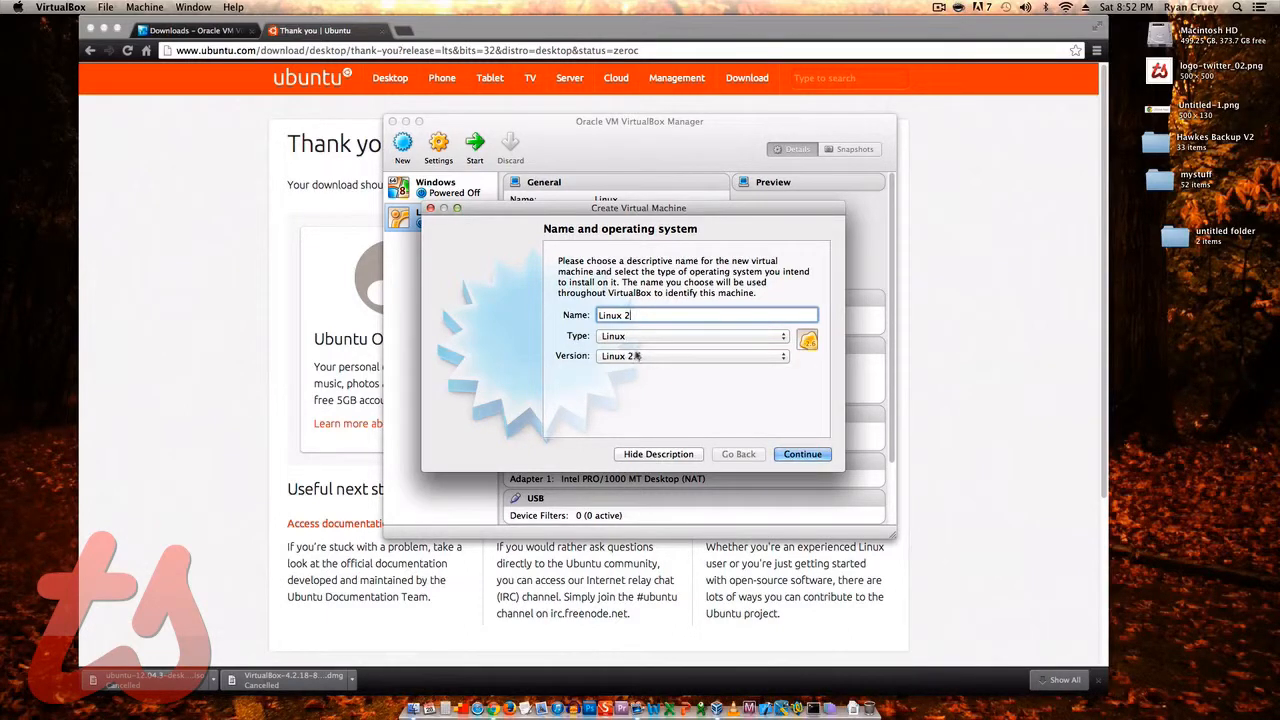
{"action": "left_click", "coordinate": [735, 356]}
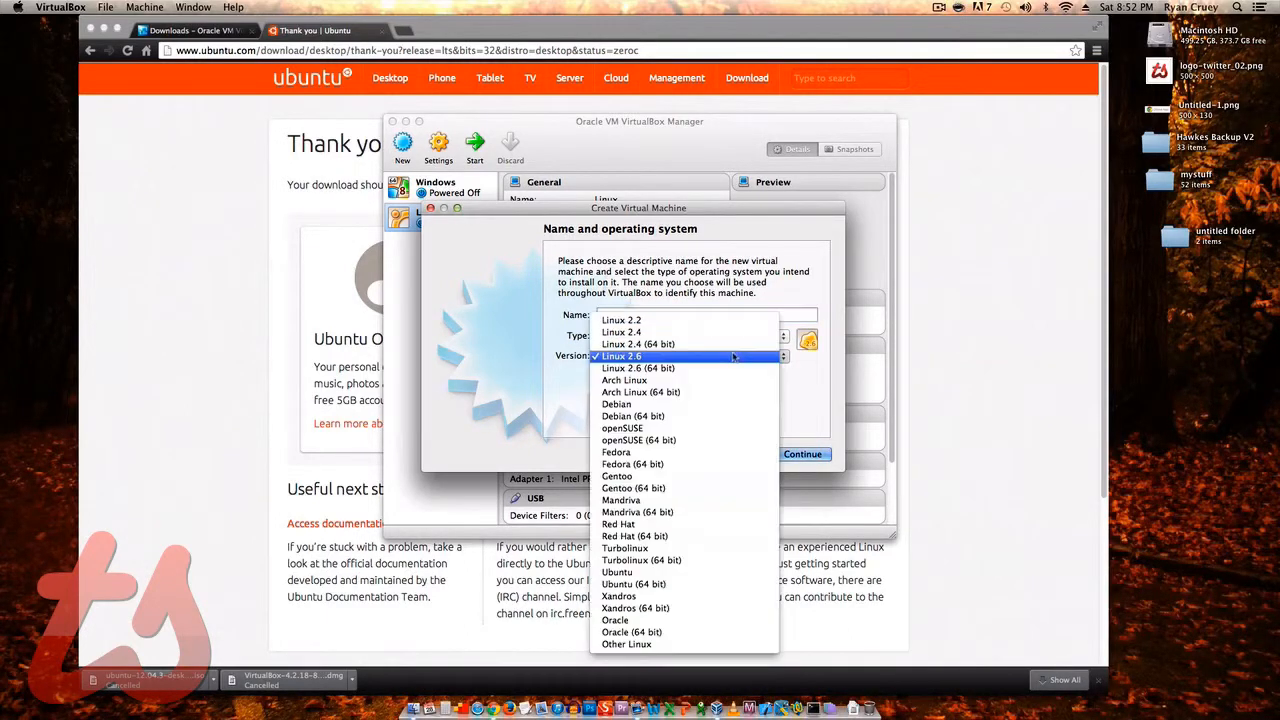
{"action": "left_click", "coordinate": [686, 573]}
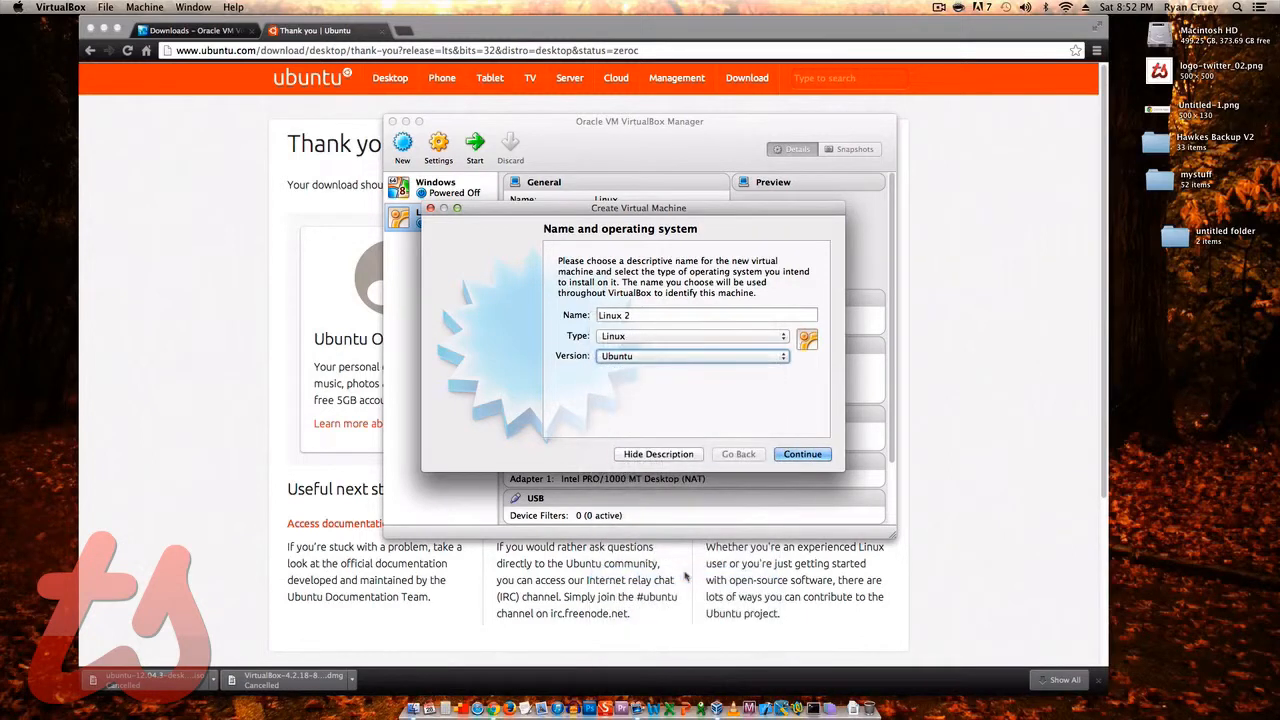
{"action": "left_click", "coordinate": [803, 455]}
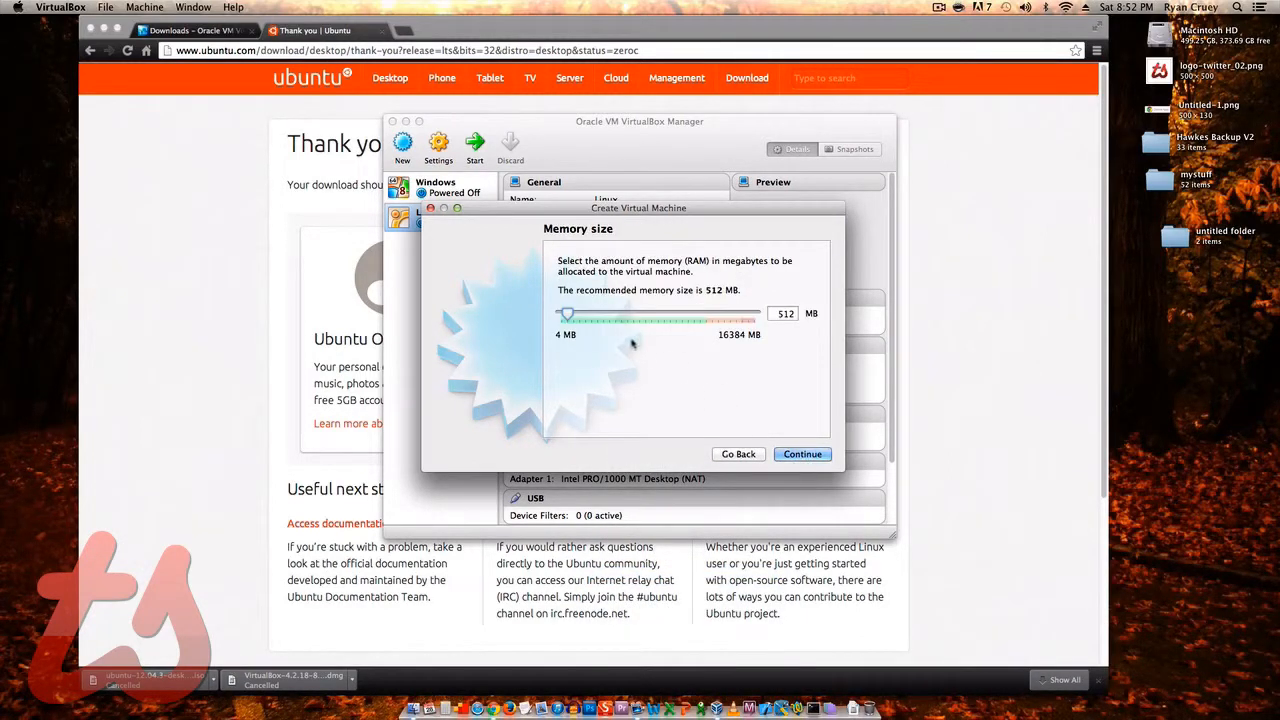
Allocate 1024 MB of memory and create a dynamically allocated VDI hard drive of 13.37 GB for Linux 2.
{"action": "left_click_drag", "start_coordinate": [567, 314], "coordinate": [575, 316]}
{"action": "left_click", "coordinate": [828, 452]}
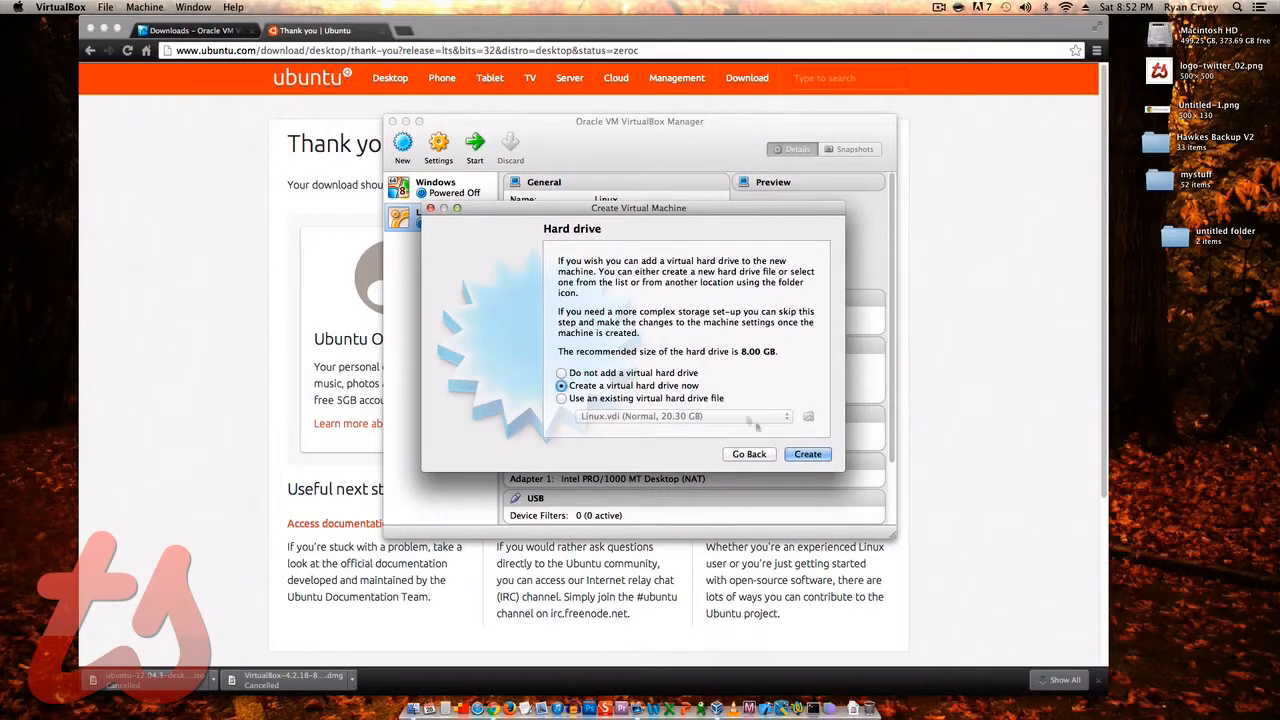
{"action": "left_click", "coordinate": [800, 455]}
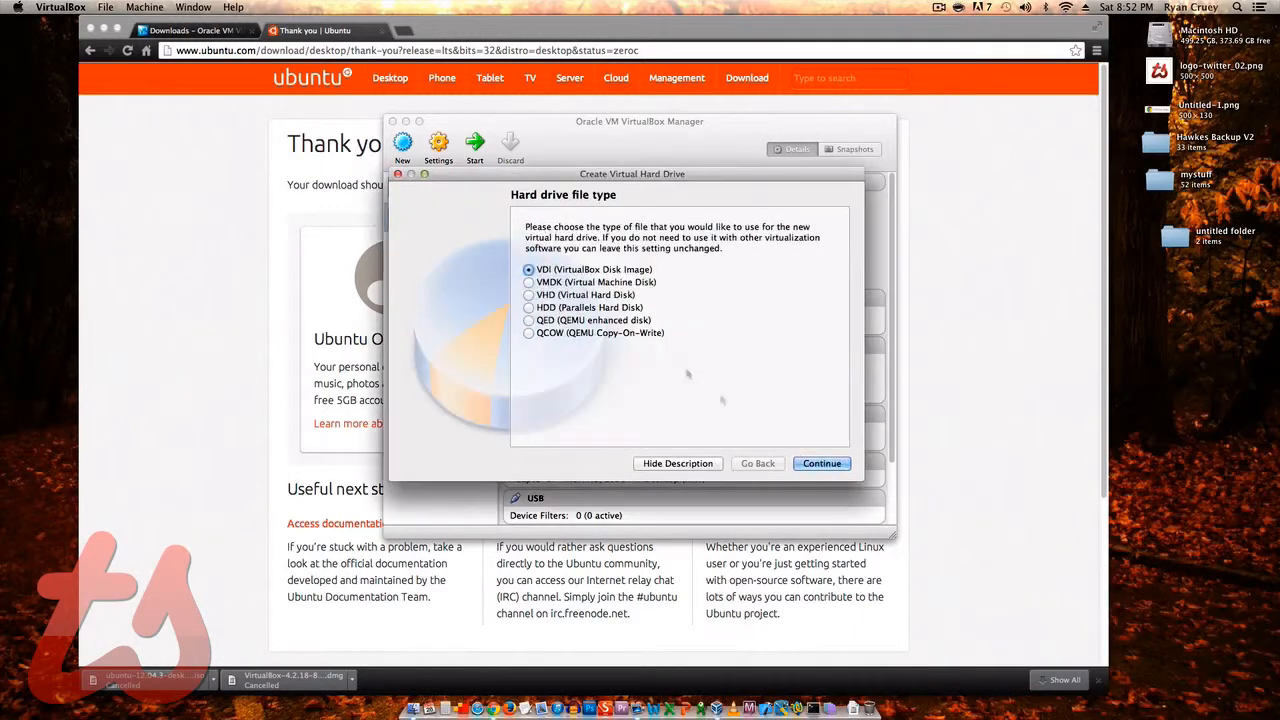
{"action": "left_click", "coordinate": [820, 463]}
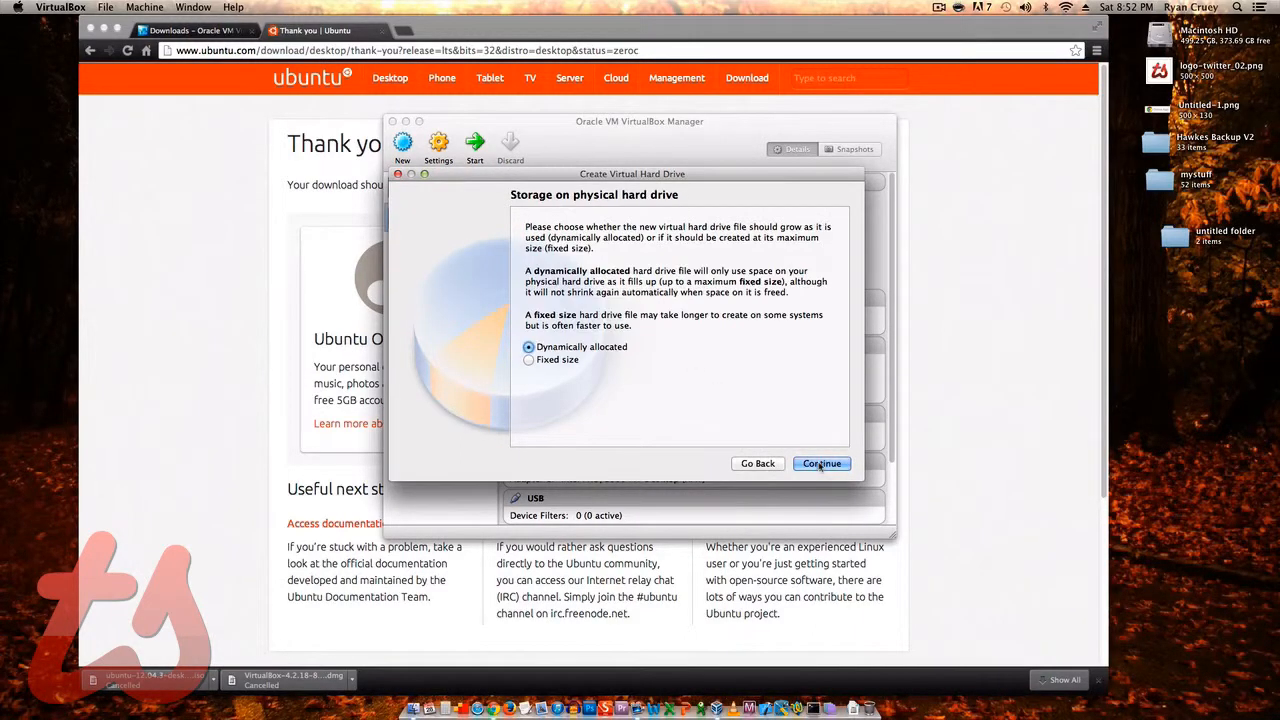
{"action": "left_click", "coordinate": [821, 462]}
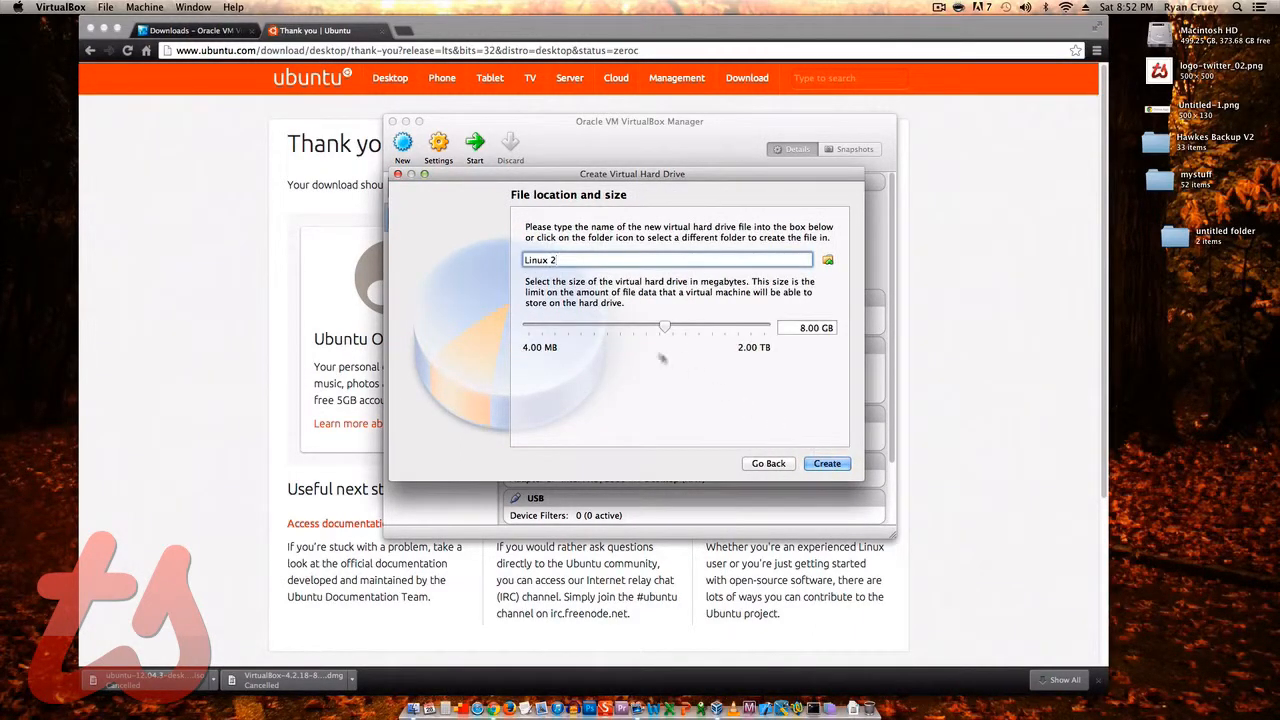
{"action": "left_click_drag", "start_coordinate": [665, 328], "coordinate": [673, 328]}
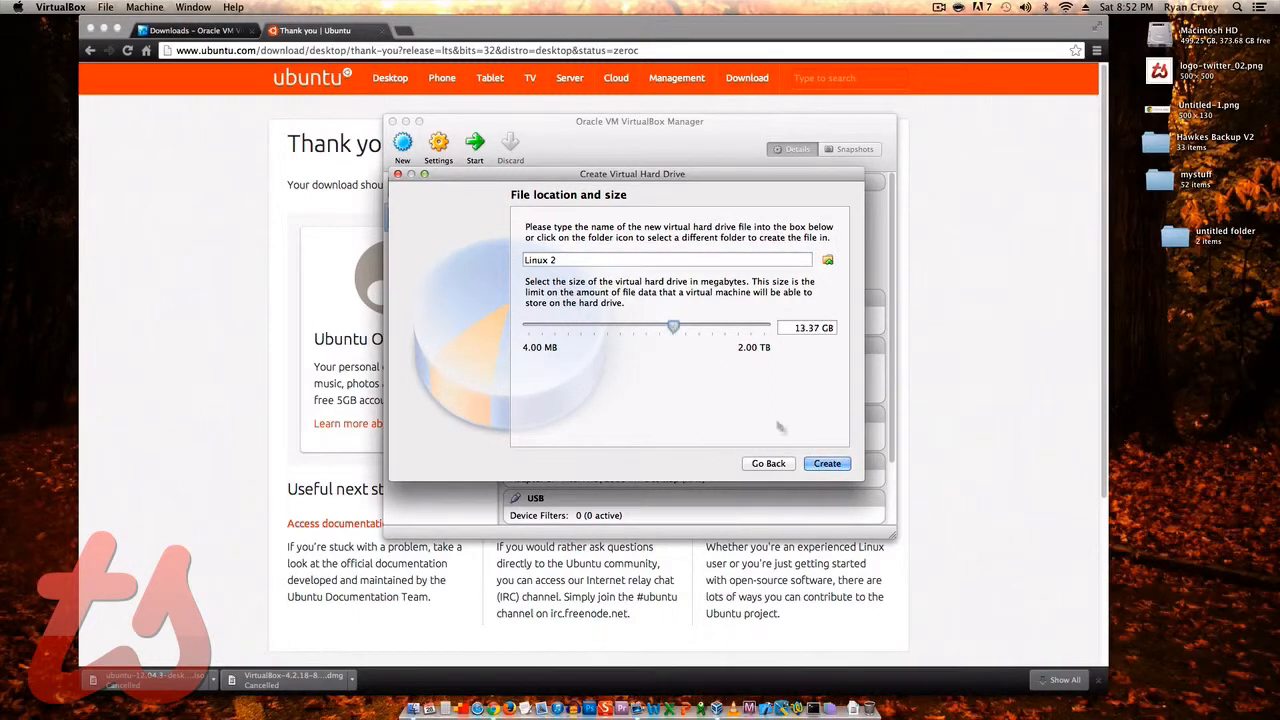
{"action": "left_click", "coordinate": [822, 463]}
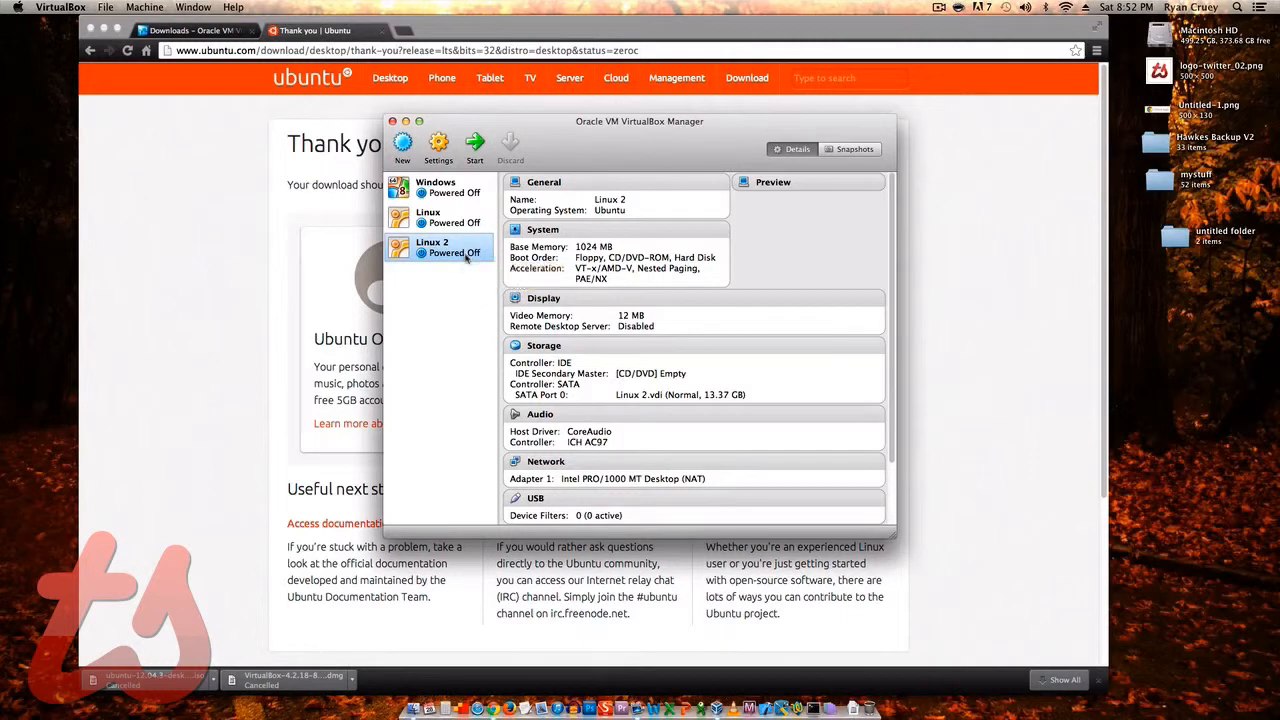
Start the Linux 2 virtual machine with ubuntu-12.04.3-desktop-i386.iso from the Downloads folder as its start-up disk.
{"action": "left_click", "coordinate": [474, 157]}
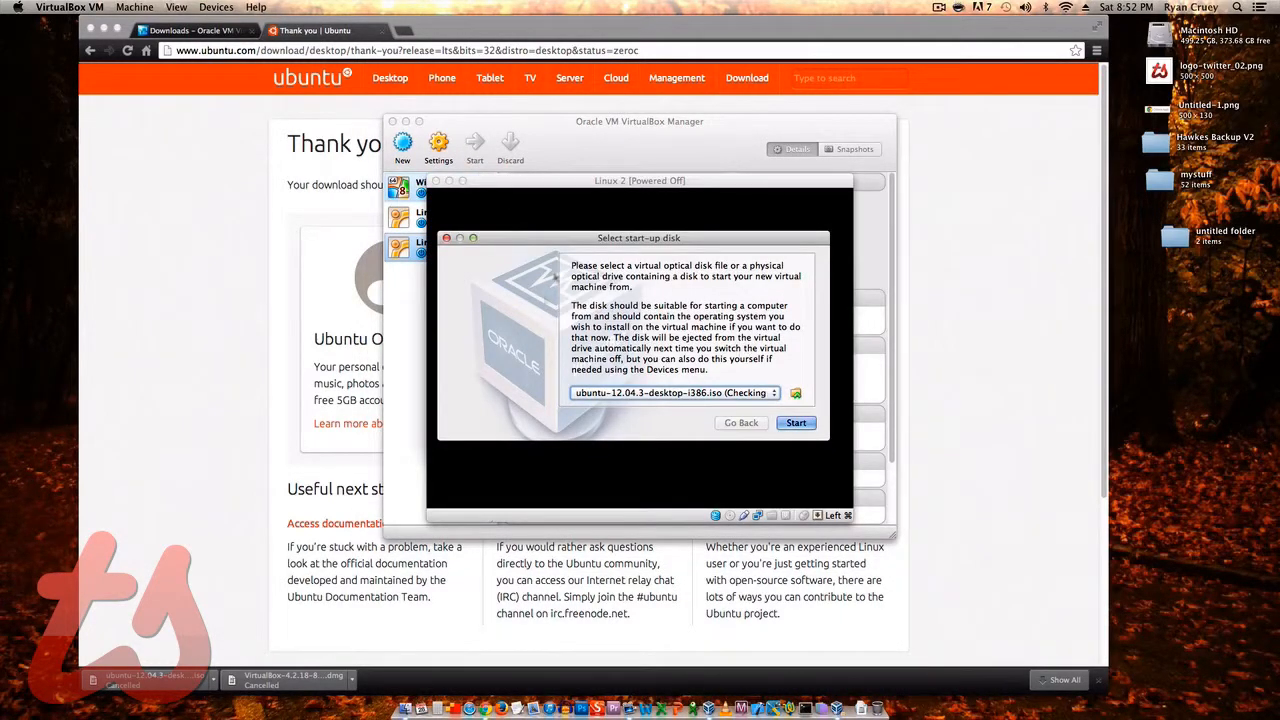
{"action": "left_click", "coordinate": [756, 396]}
{"action": "left_click", "coordinate": [797, 394]}
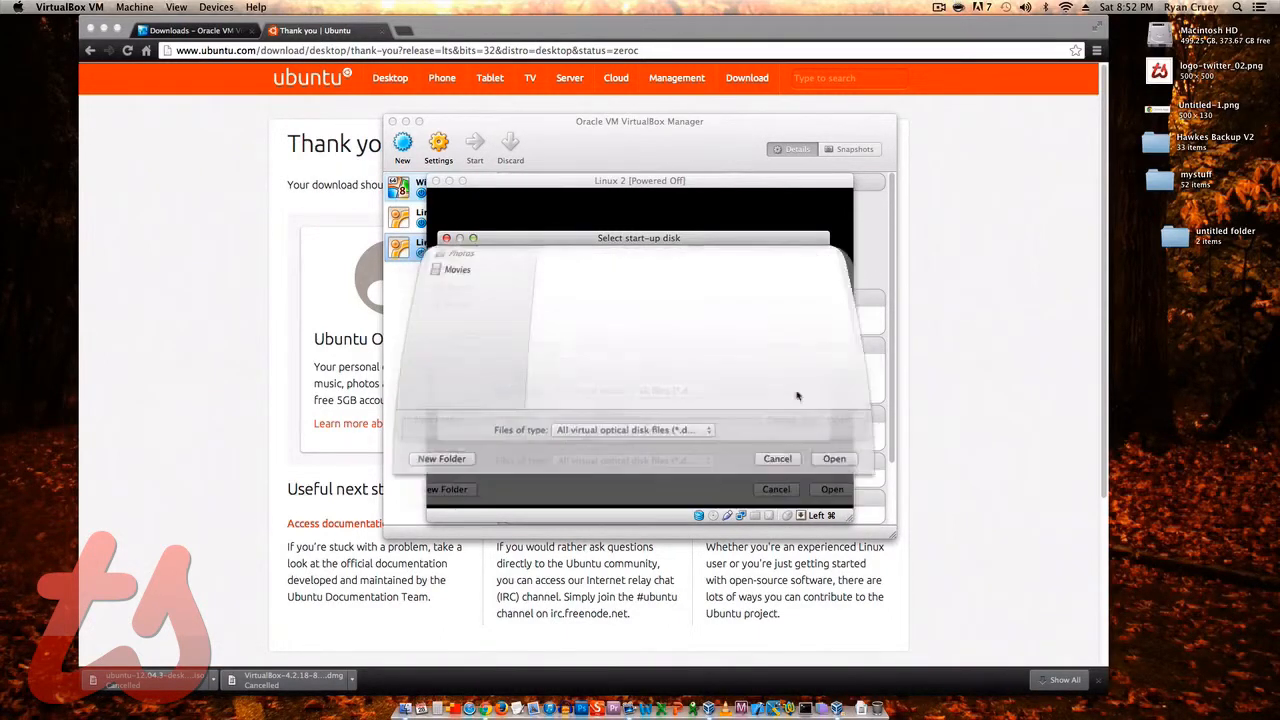
{"action": "left_click", "coordinate": [477, 365]}
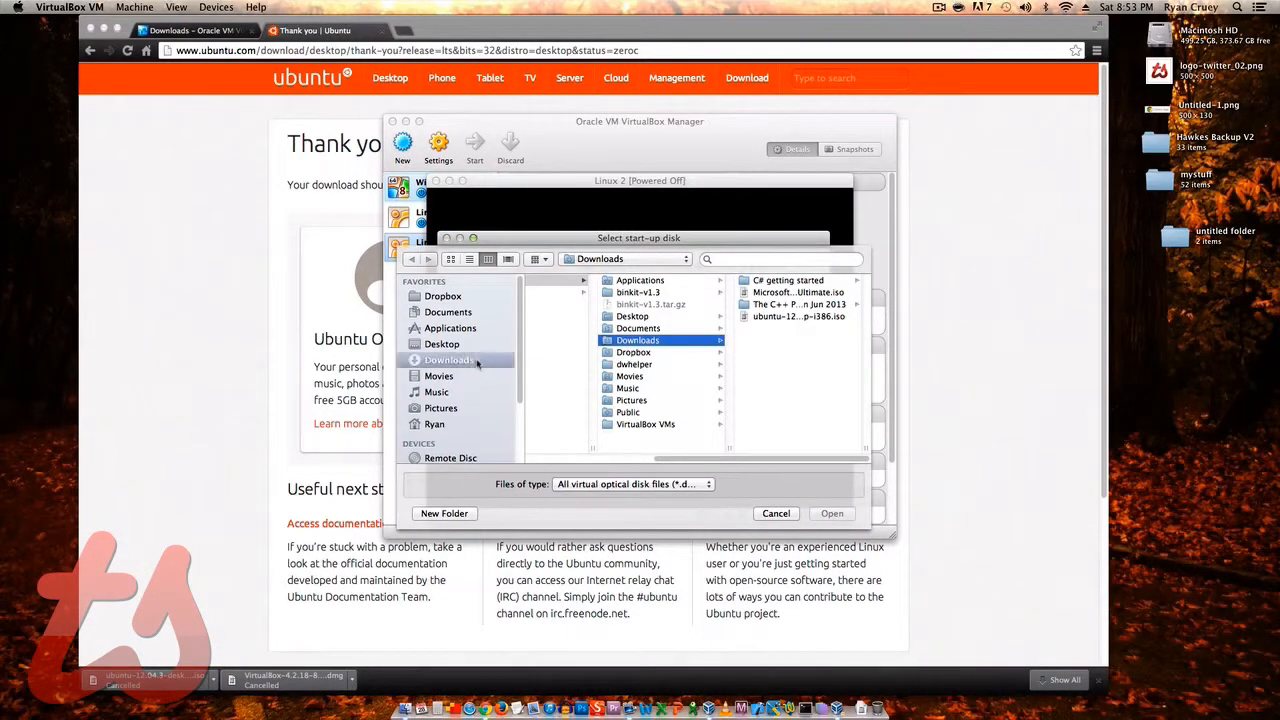
{"action": "left_click", "coordinate": [818, 317]}
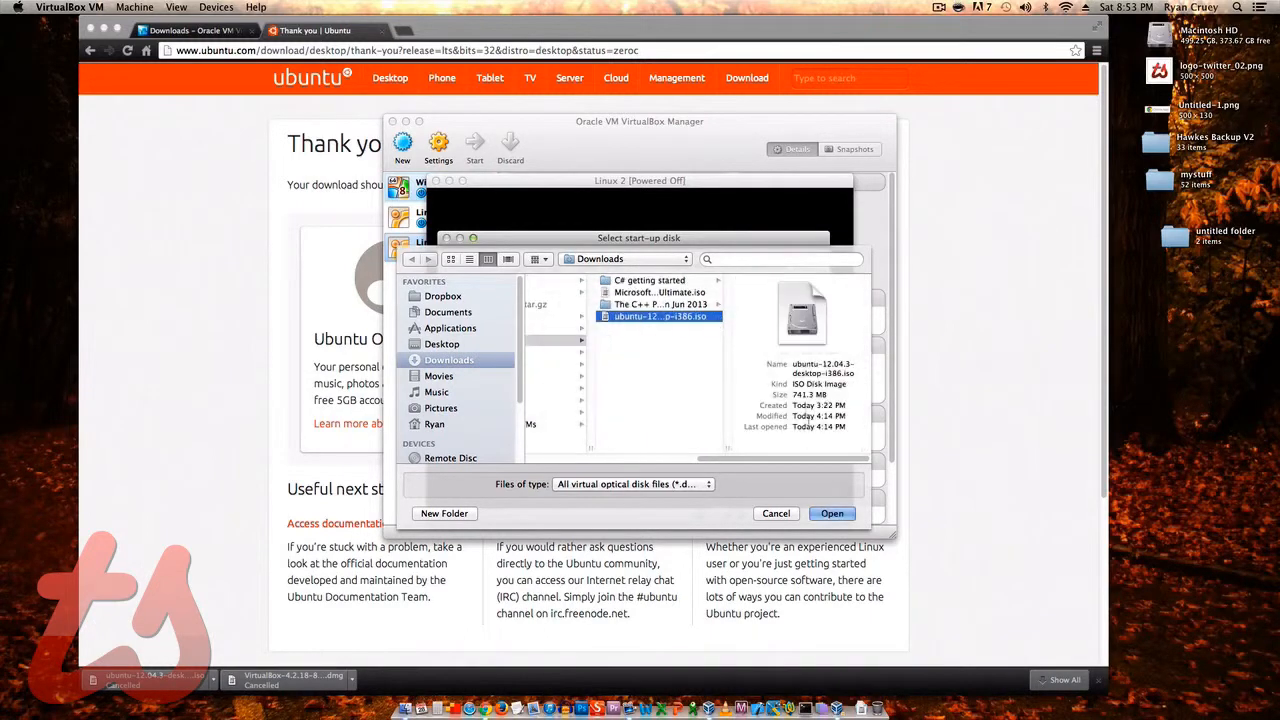
{"action": "left_click", "coordinate": [834, 512]}
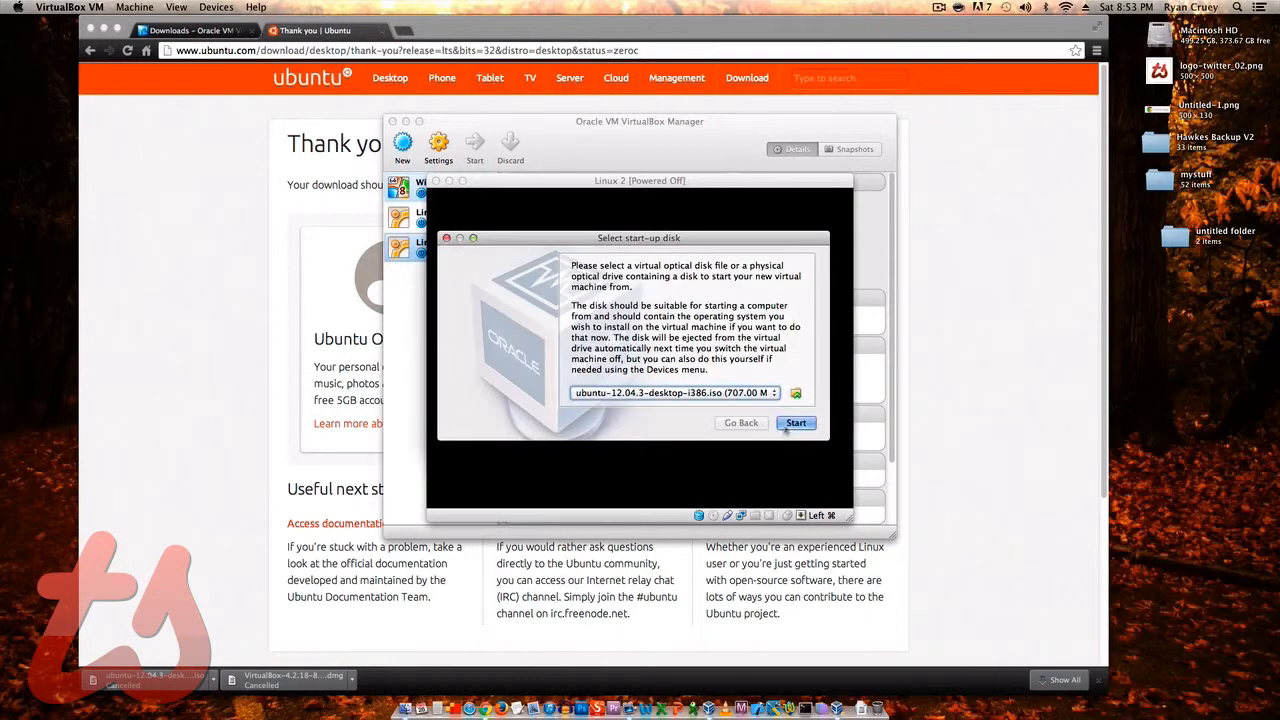
{"action": "left_click", "coordinate": [789, 427]}
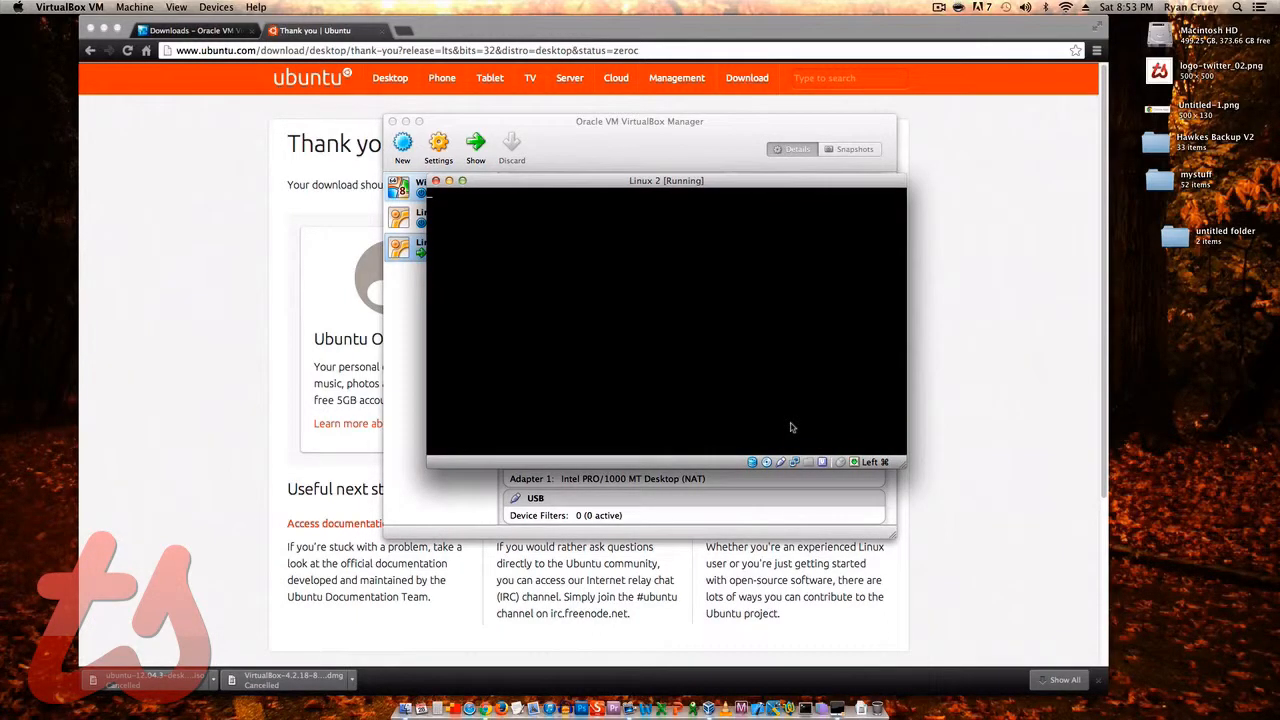
{"action": "left_click", "coordinate": [790, 427]}
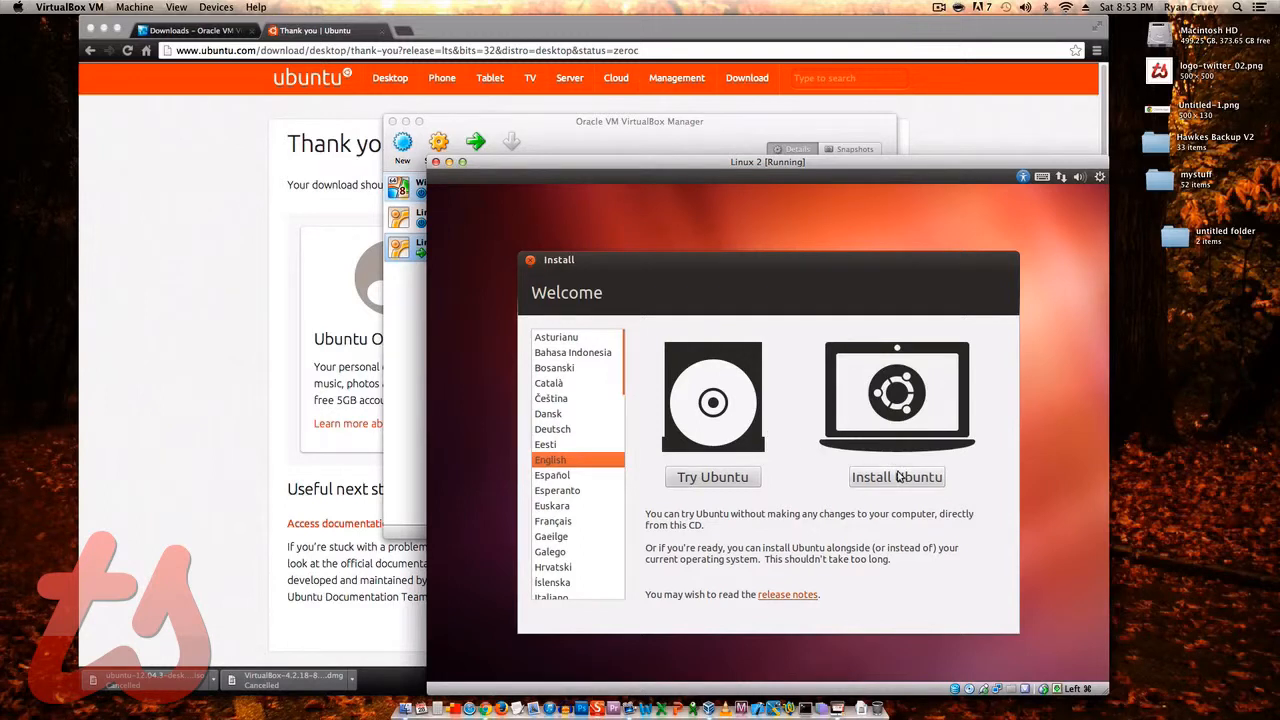
Leave the Ubuntu installer's Welcome screen and start the existing virtual machine named Linux.
{"action": "left_click", "coordinate": [530, 260]}
{"action": "left_click", "coordinate": [874, 460]}
{"action": "left_click", "coordinate": [416, 225]}
{"action": "left_click", "coordinate": [474, 147]}
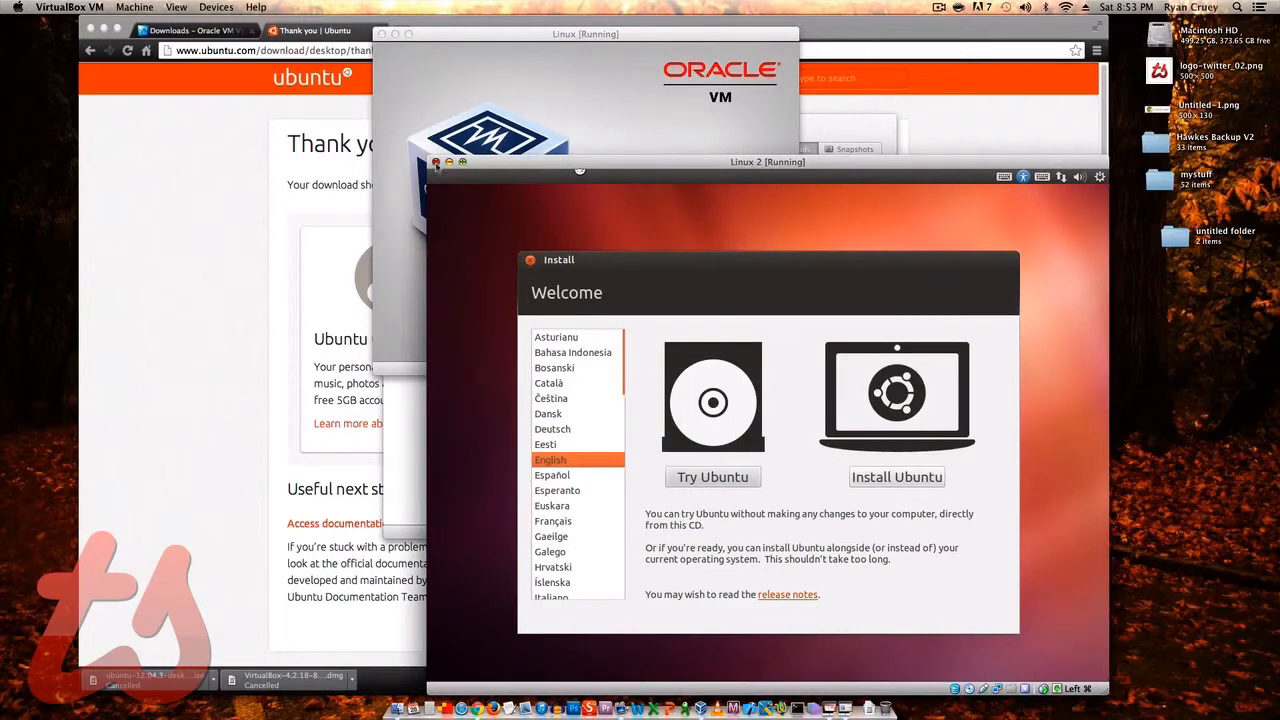
Close the Linux 2 virtual machine and move the running Linux machine's window so it fits fully on the screen.
{"action": "left_click", "coordinate": [436, 161]}
{"action": "left_click", "coordinate": [808, 256]}
{"action": "left_click", "coordinate": [862, 296]}
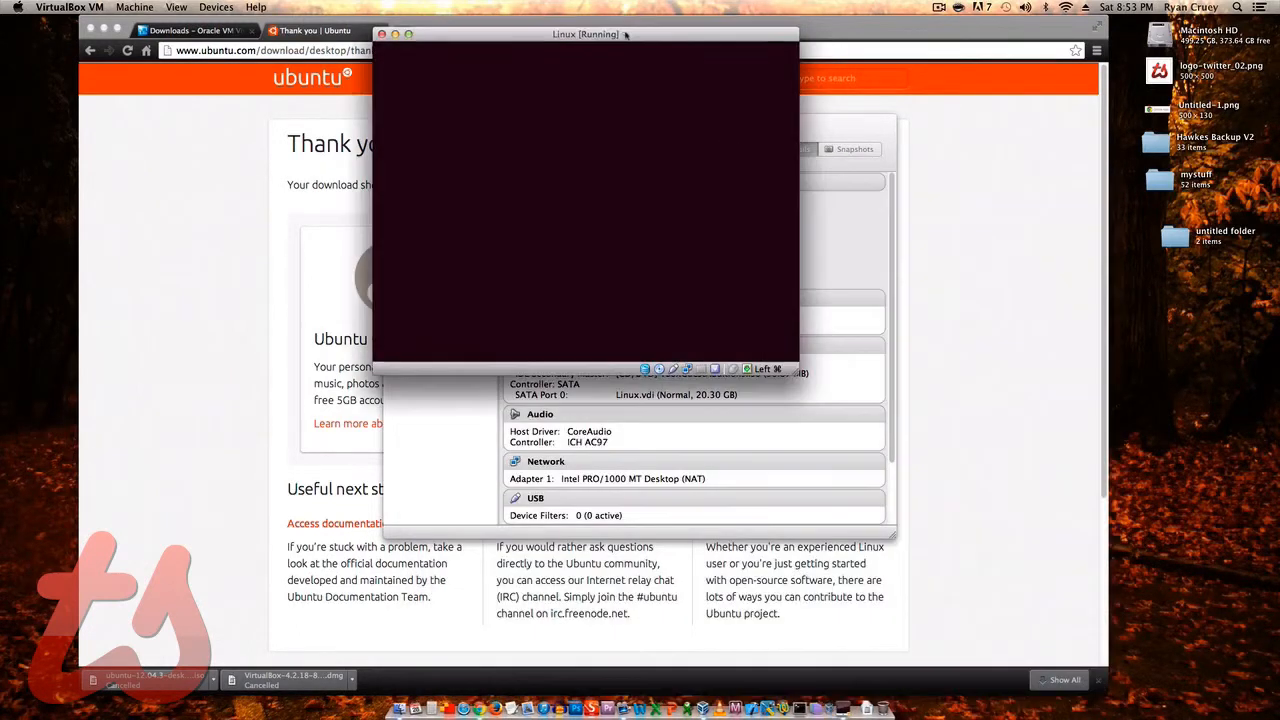
{"action": "left_click_drag", "start_coordinate": [625, 34], "coordinate": [687, 137]}
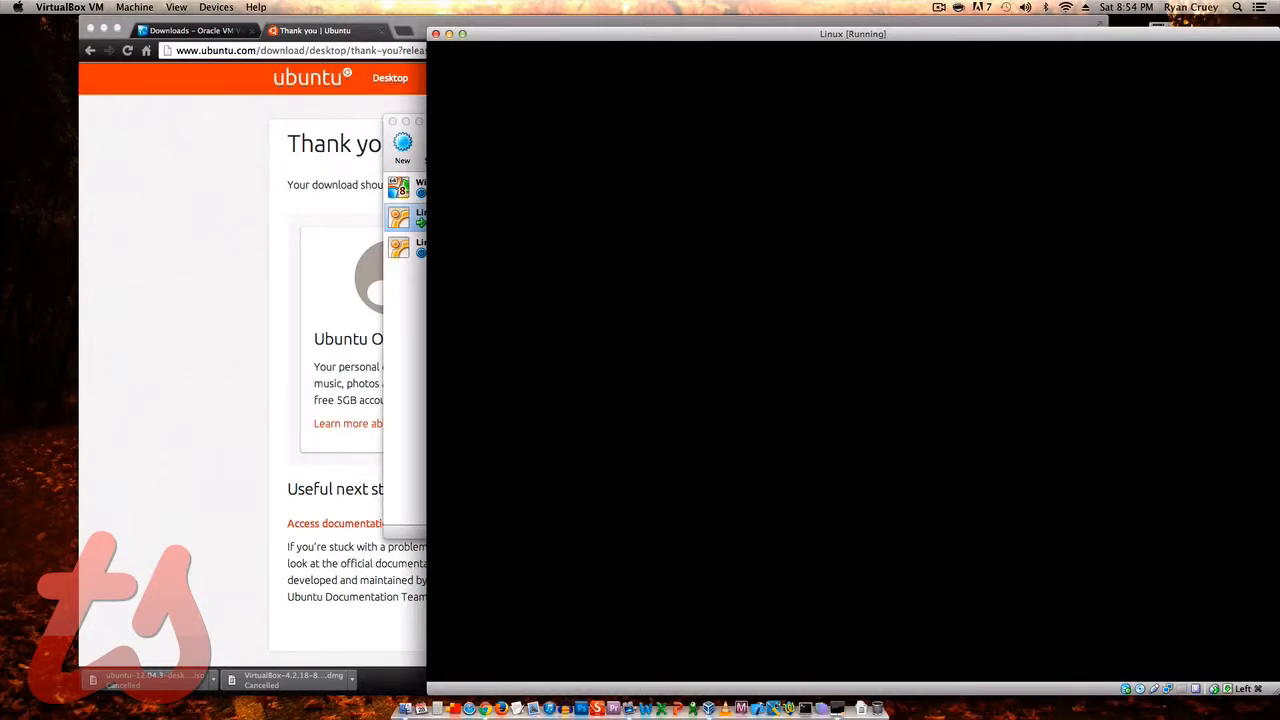
{"action": "left_click_drag", "start_coordinate": [798, 34], "coordinate": [648, 22]}
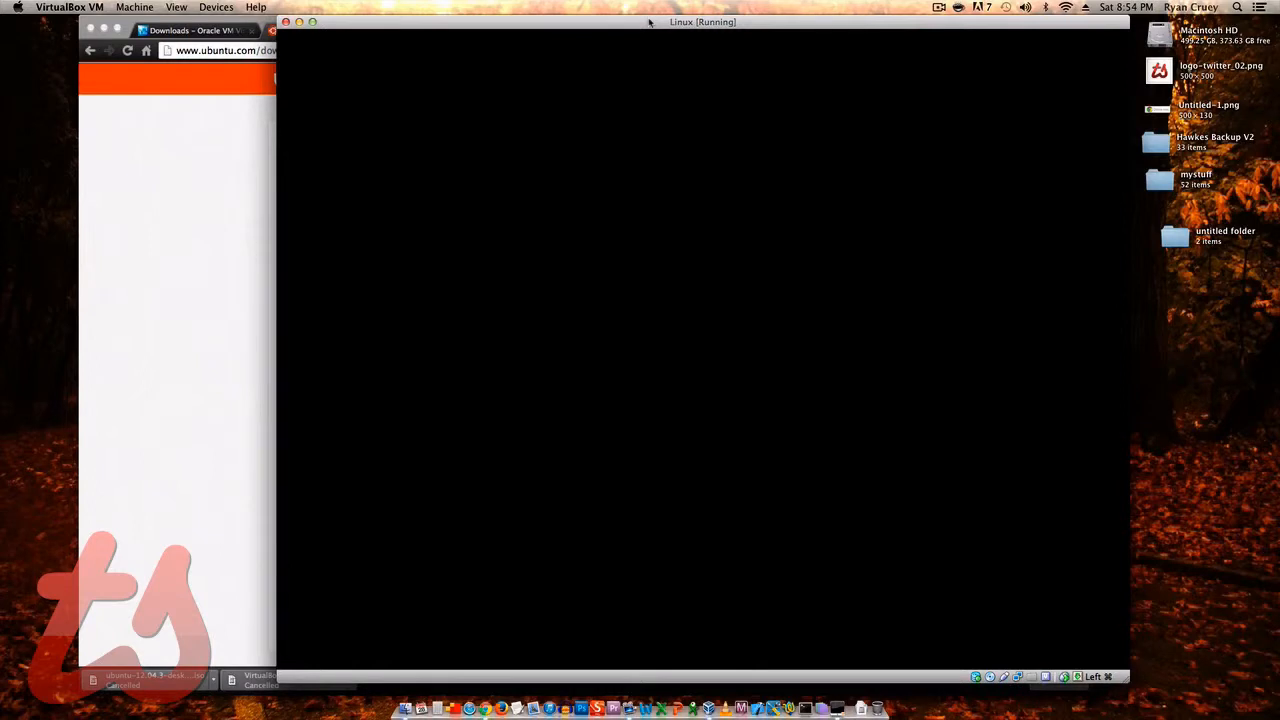